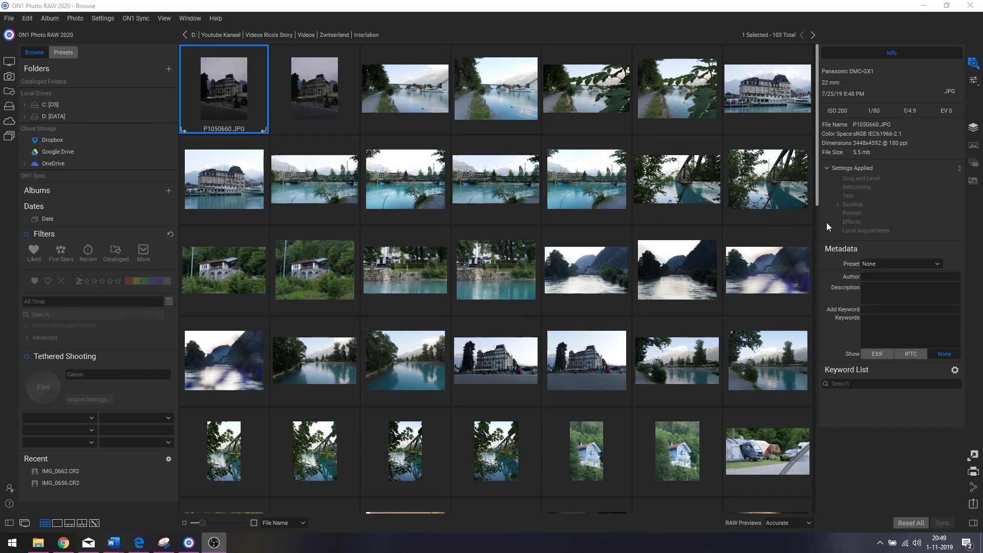
- Enlarge the thumbnail grid by narrowing the Info panel and slightly narrowing the folders panel
drag(818, 222, 785, 223)
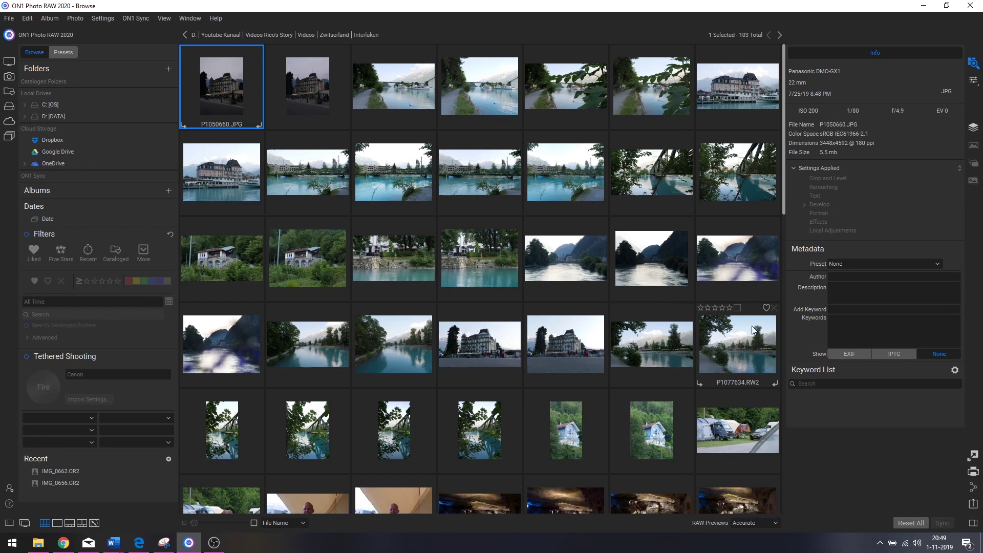
drag(786, 287, 862, 280)
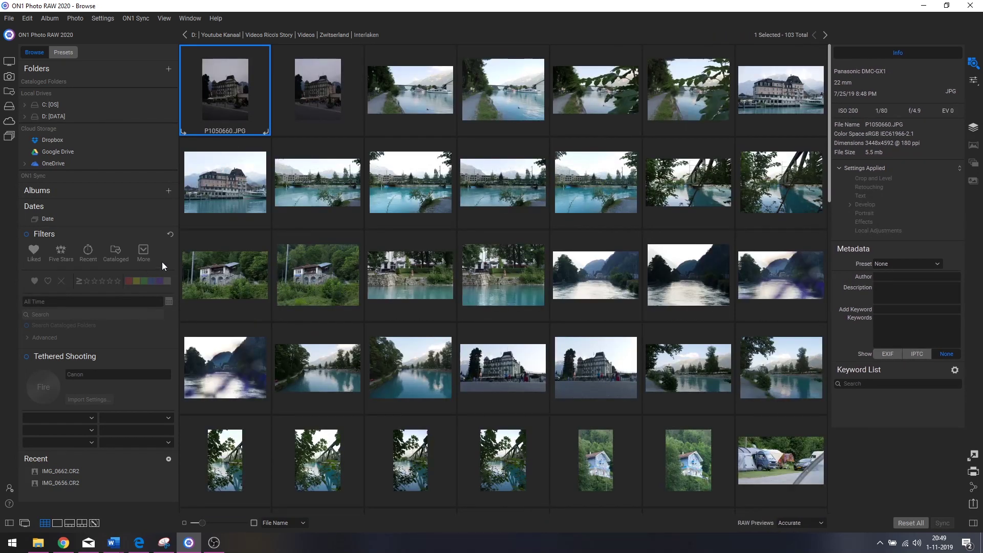
drag(179, 249, 113, 248)
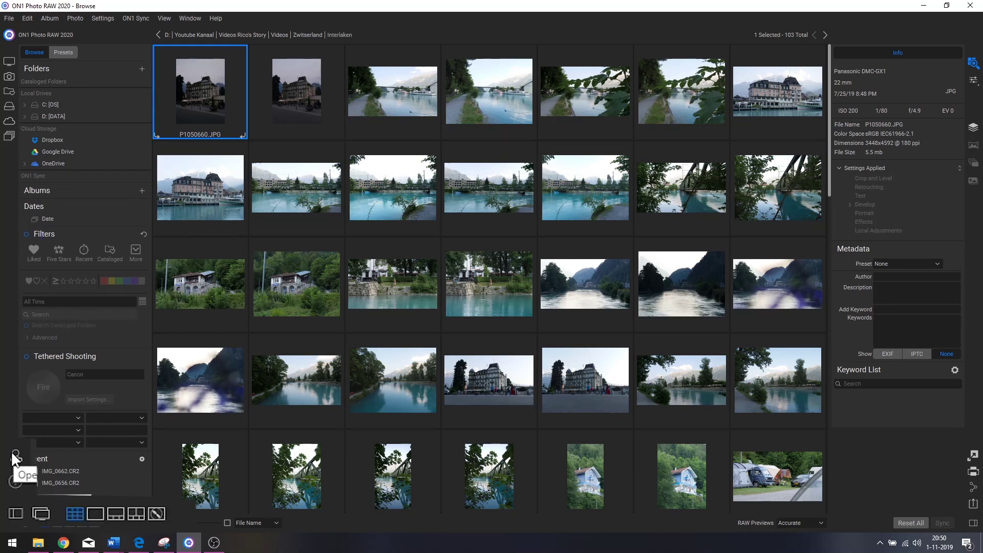
- Set Scrolling Controls to Preview Zoom in the General preferences and confirm
click(27, 19)
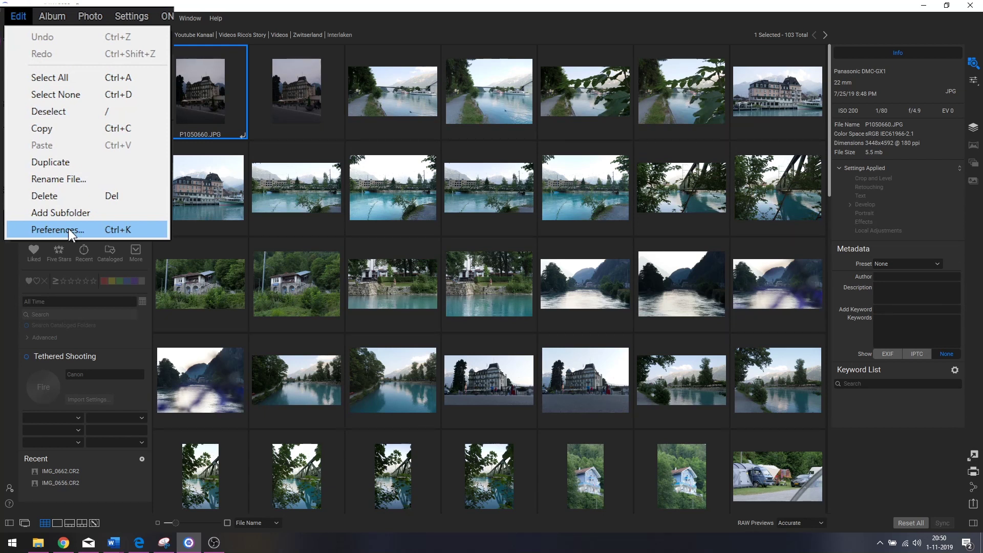
click(68, 229)
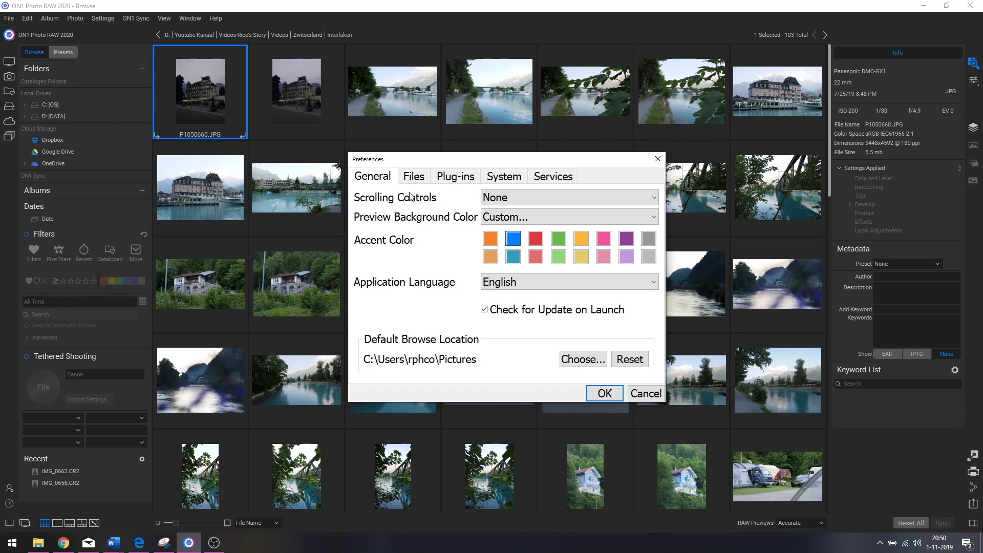
click(514, 200)
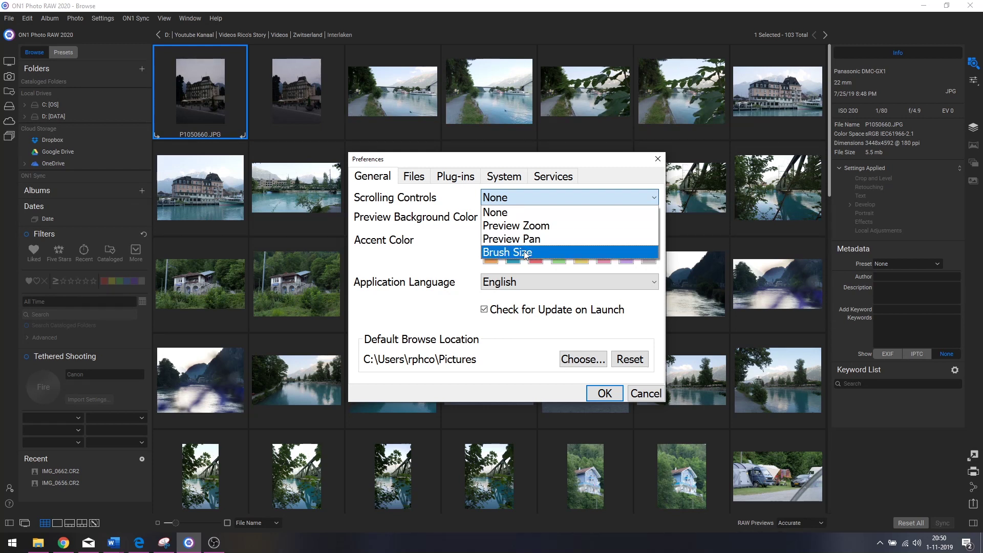
click(529, 225)
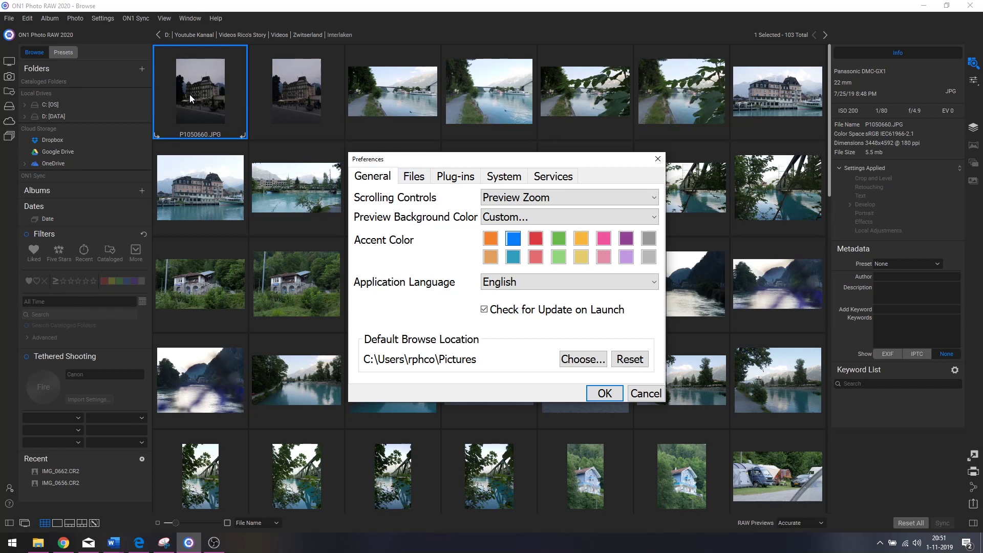
click(602, 395)
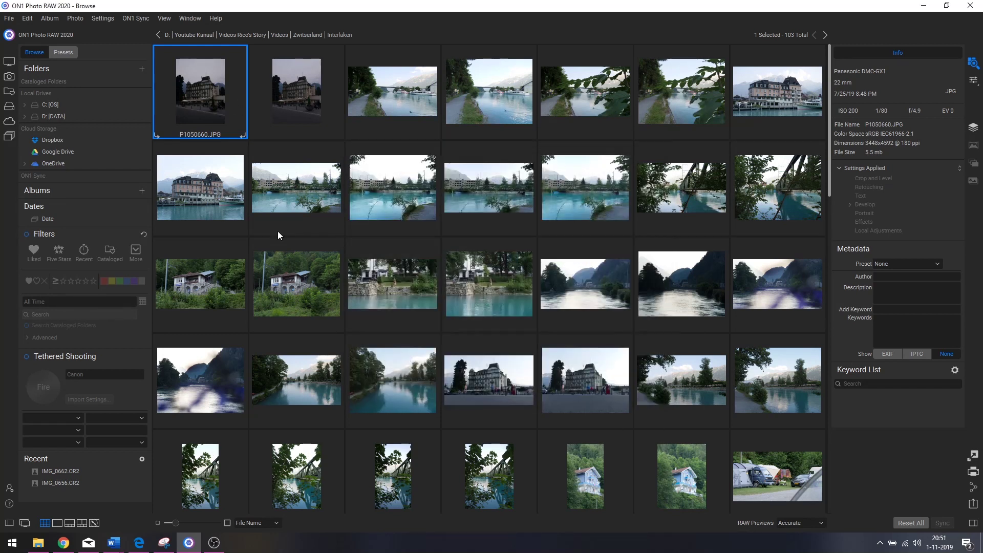
- Show P1050660.JPG in single-image view and bring up Preferences
double_click(200, 96)
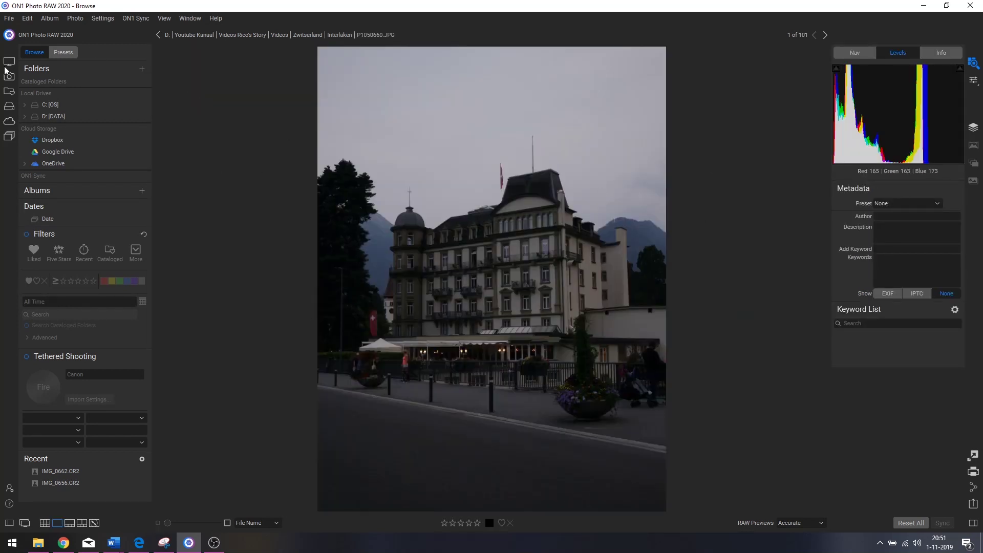
click(29, 20)
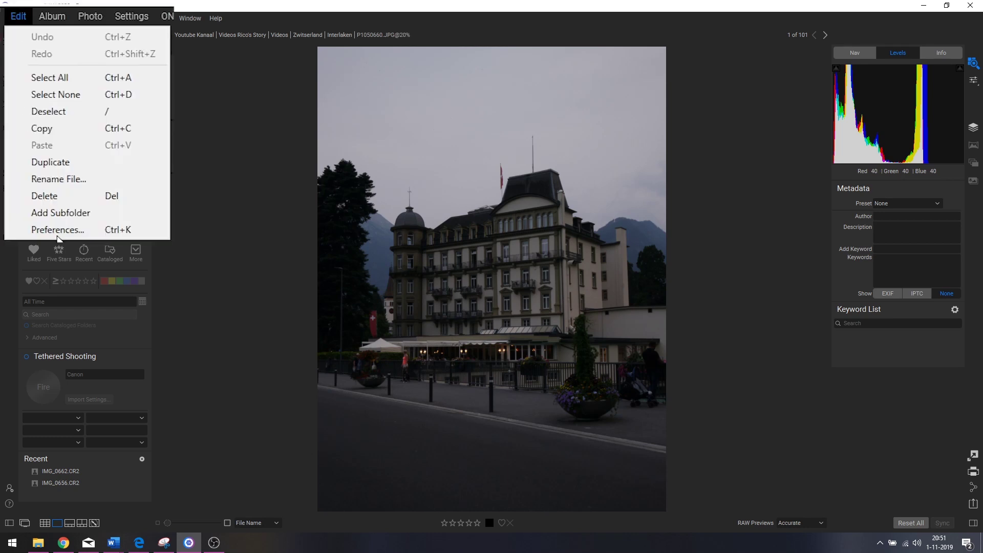
click(68, 231)
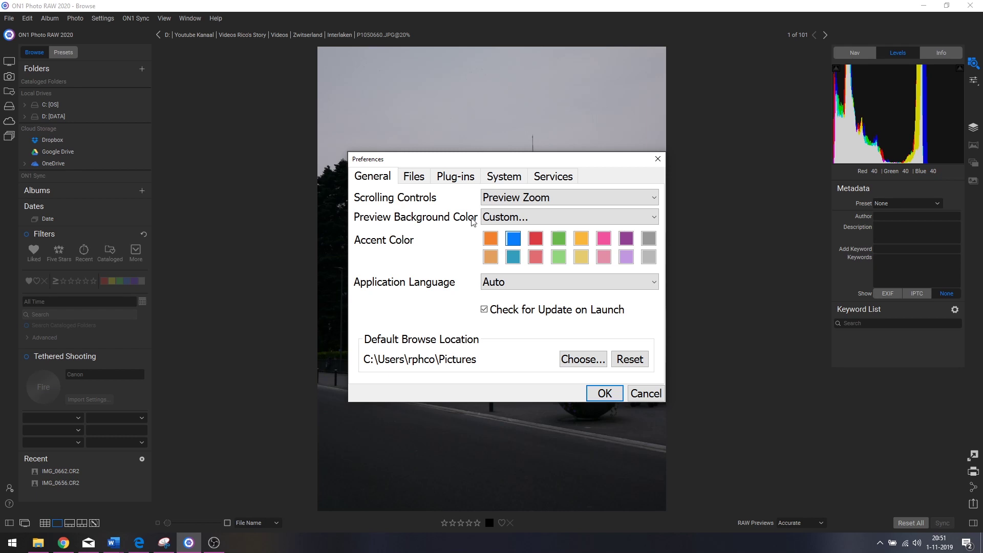
- After trying Black and Dark Gray, apply a White preview background, then choose Black
click(532, 218)
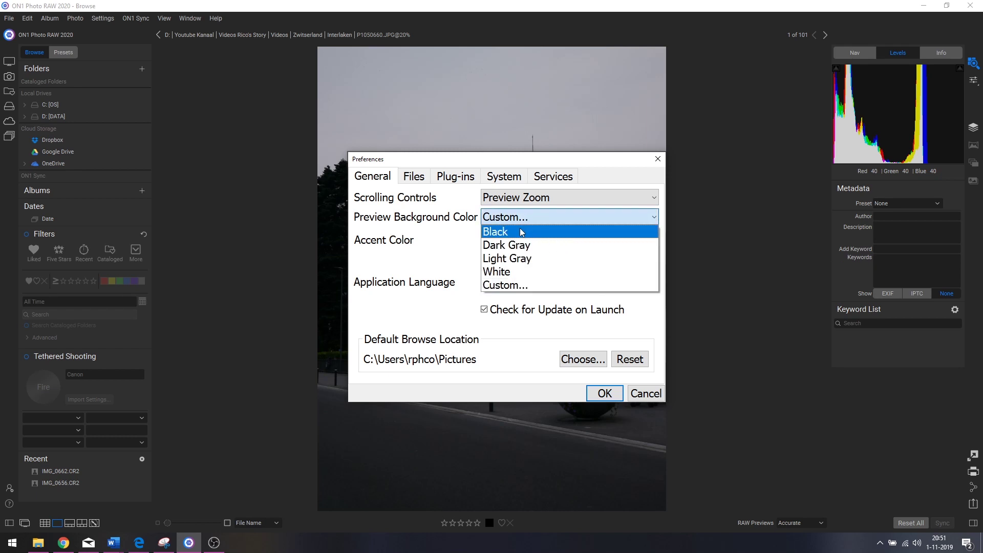
click(520, 233)
click(525, 220)
click(512, 249)
click(511, 224)
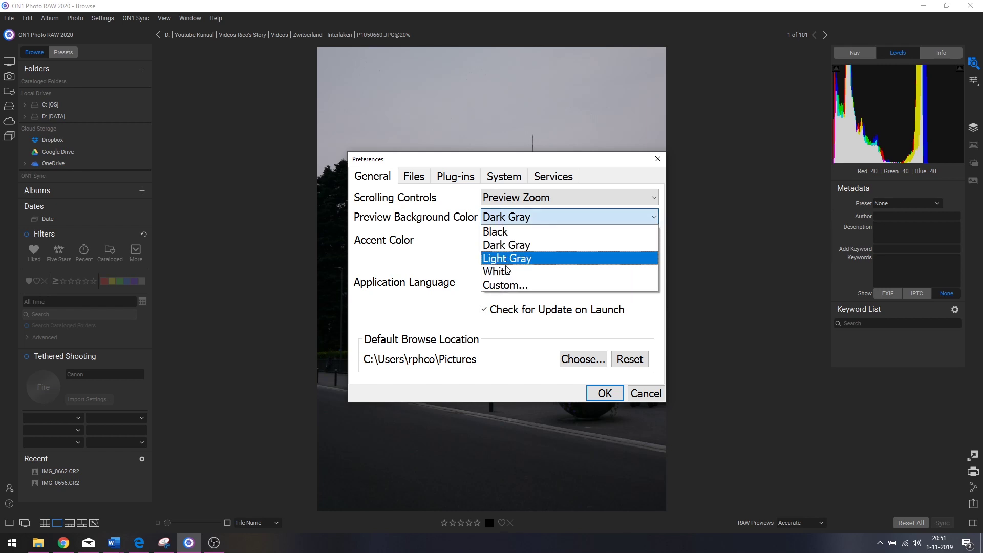
click(506, 271)
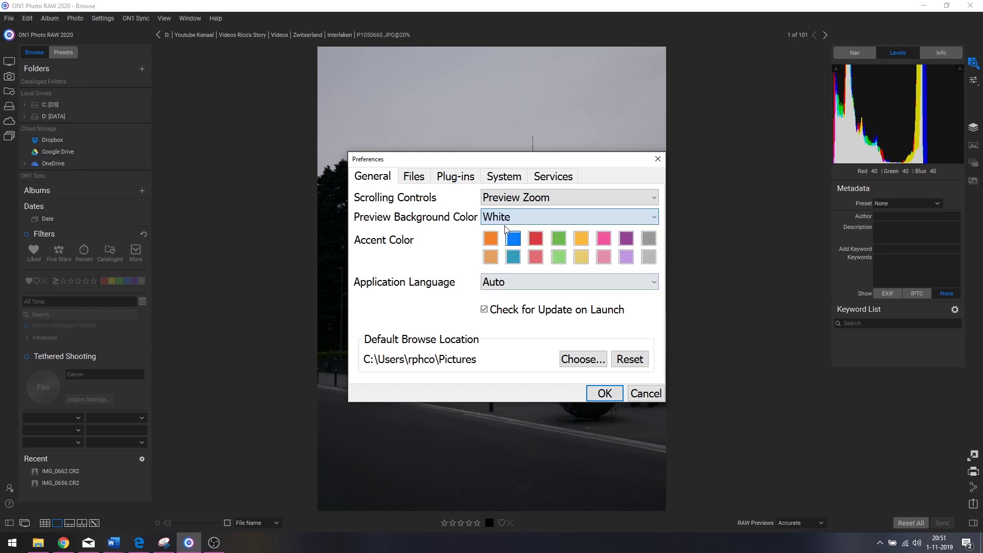
click(591, 398)
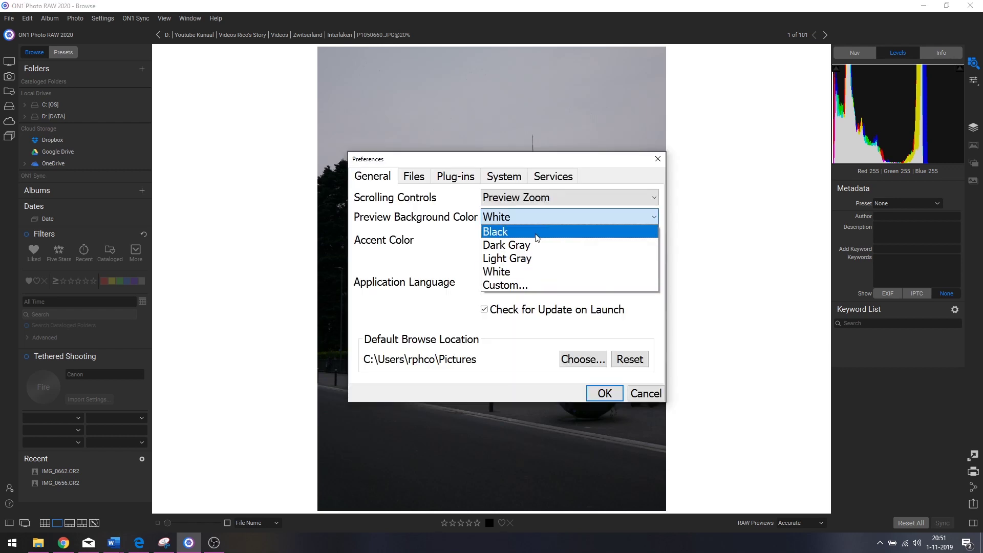
click(536, 238)
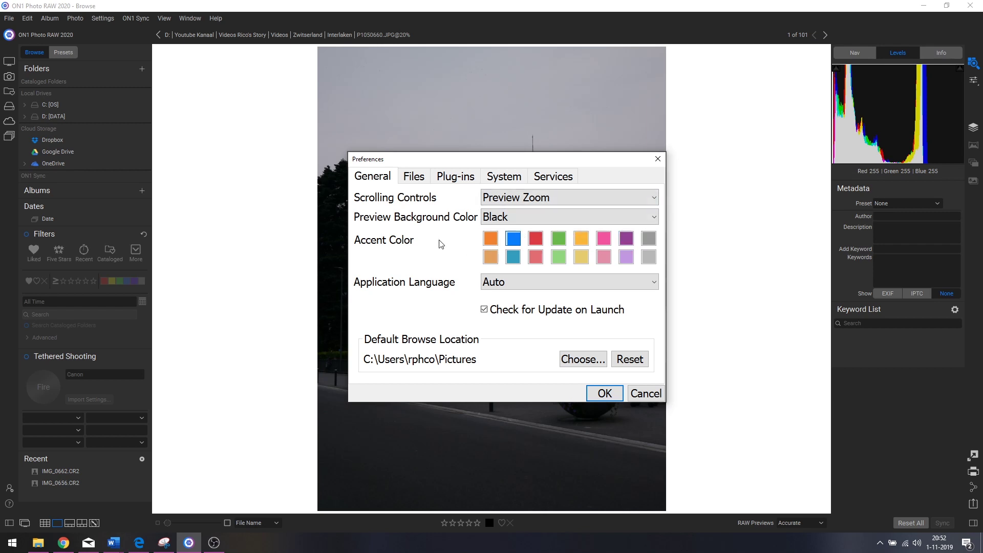
click(530, 283)
scroll(539, 339, down, 1)
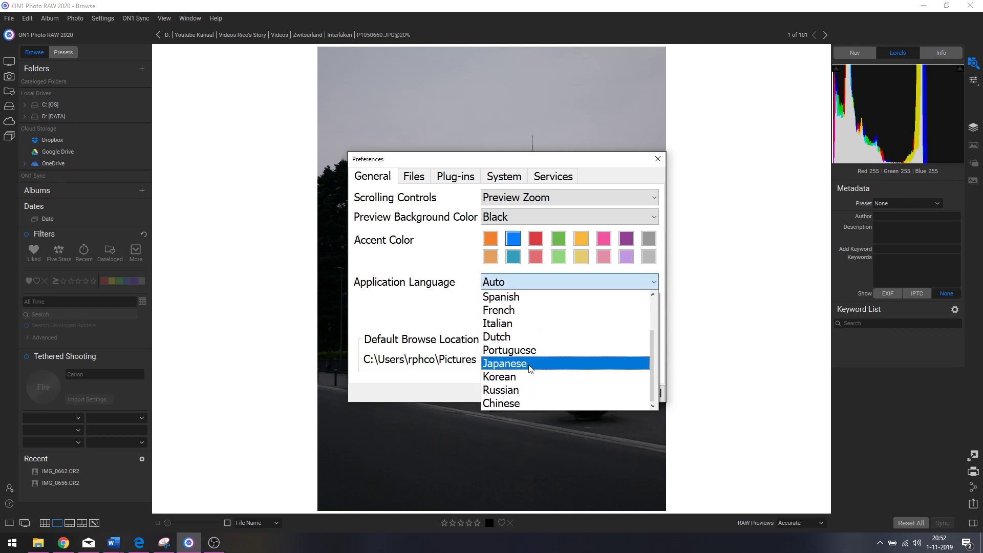
scroll(535, 359, up, 1)
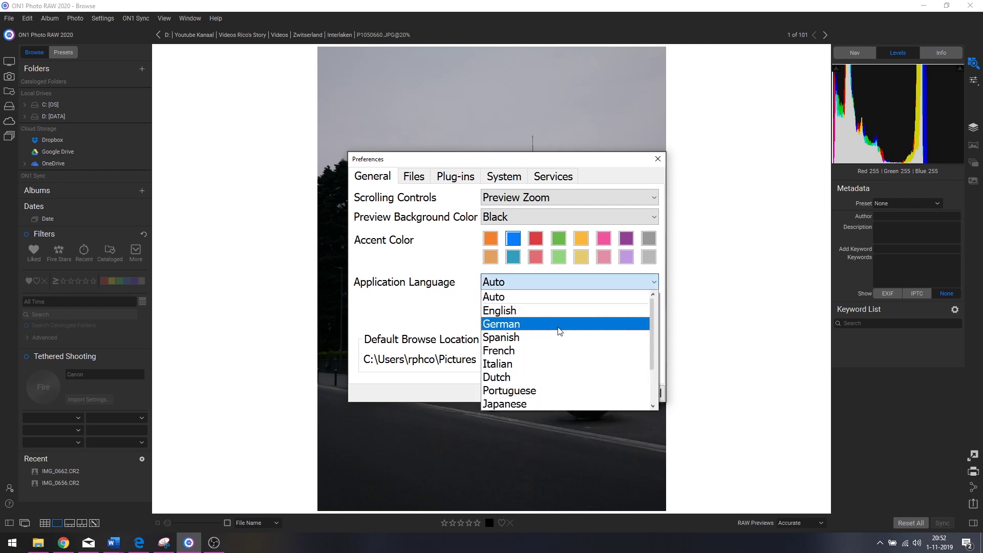
click(526, 303)
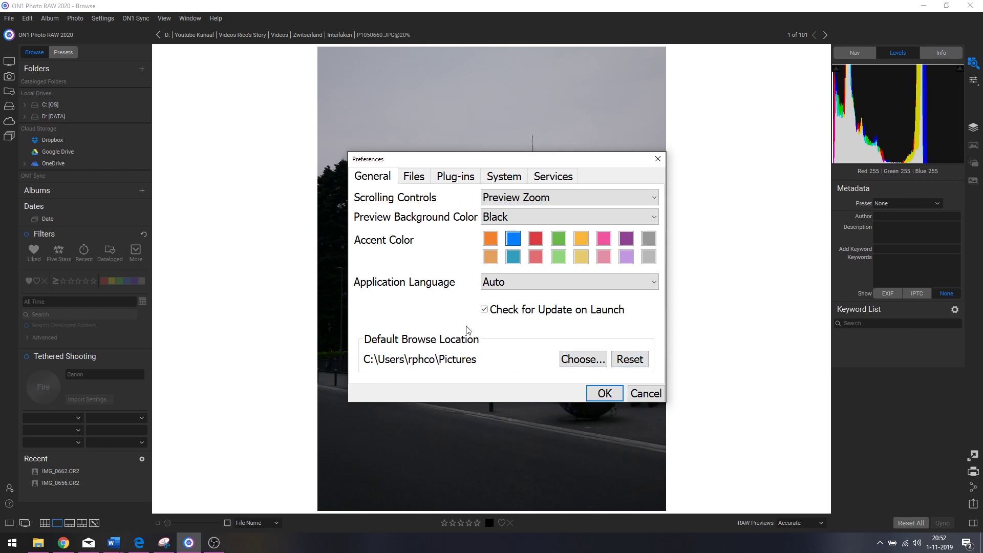
- Keep PSD (Supports Layers) as the Files file format and view the Color Space choices
click(415, 180)
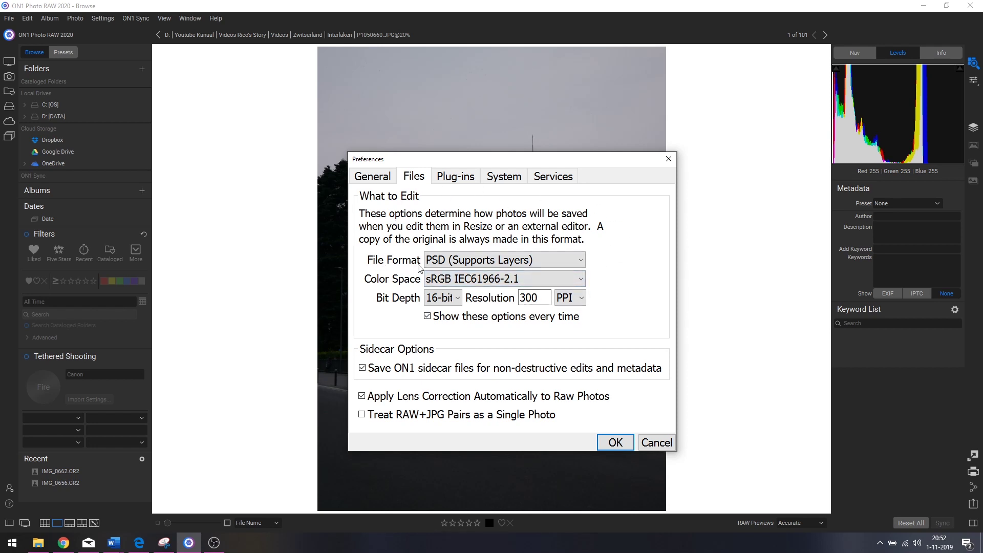
click(464, 262)
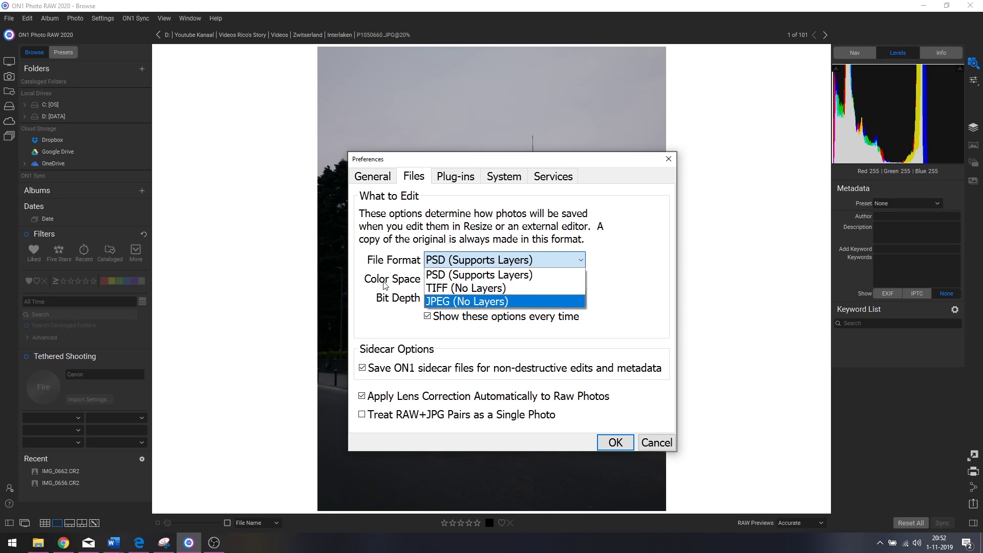
click(465, 275)
click(461, 281)
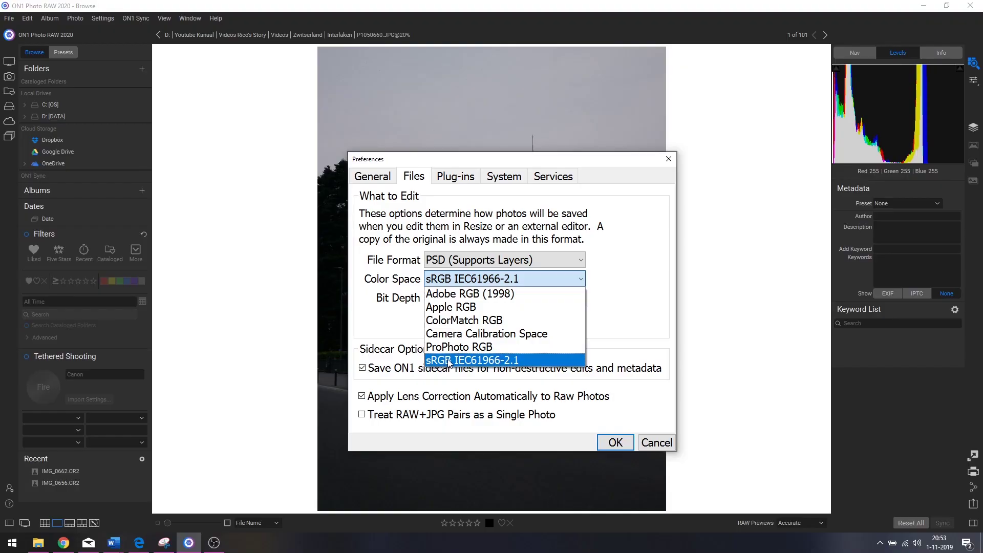
click(471, 358)
key(Tab)
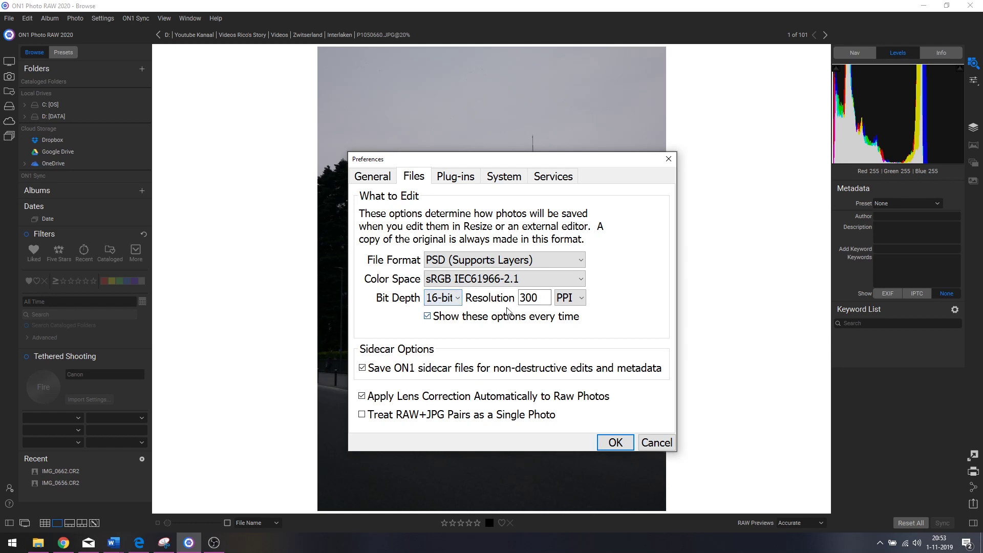
click(537, 302)
- In Plug-ins preferences, keep Copy of the Current Layer and PSD as the Lightroom file type
click(462, 180)
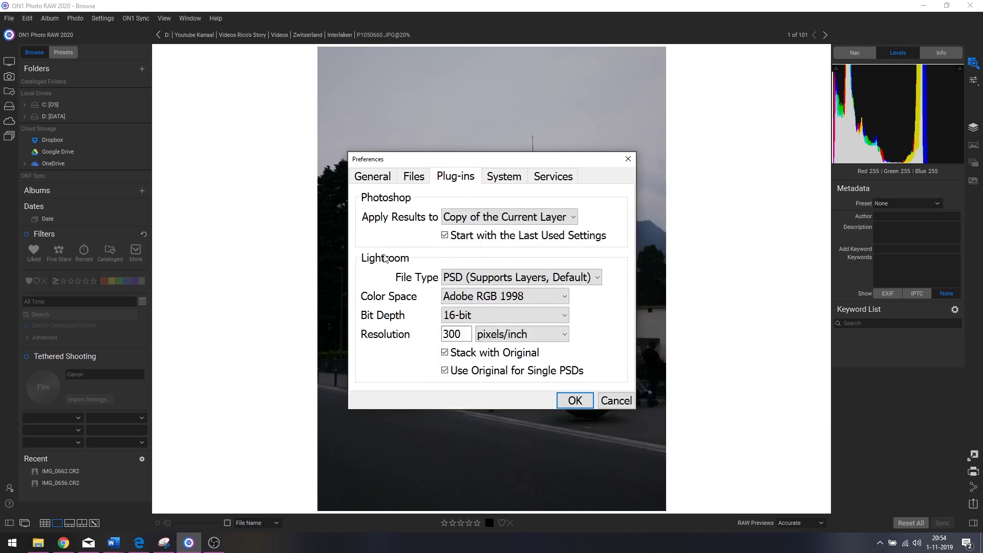
click(512, 221)
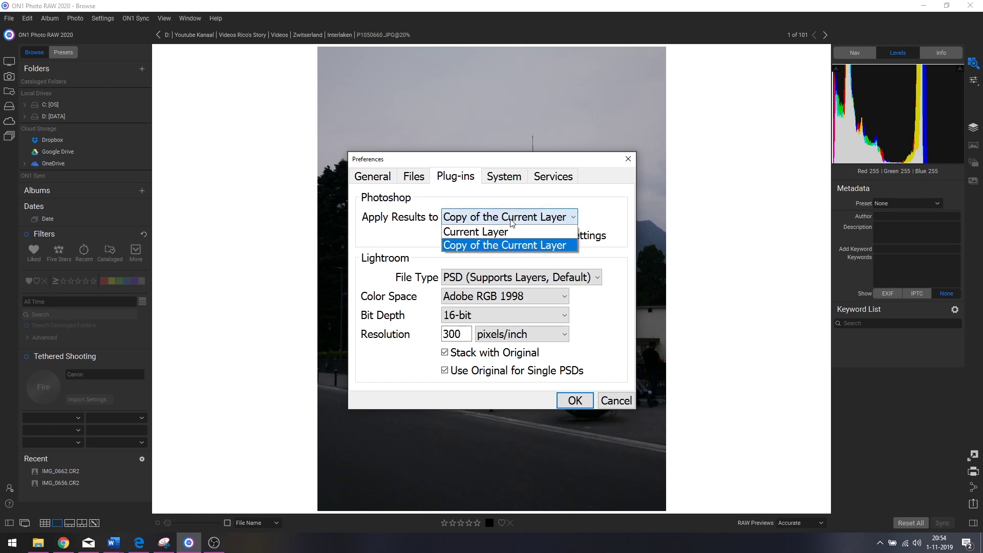
click(461, 246)
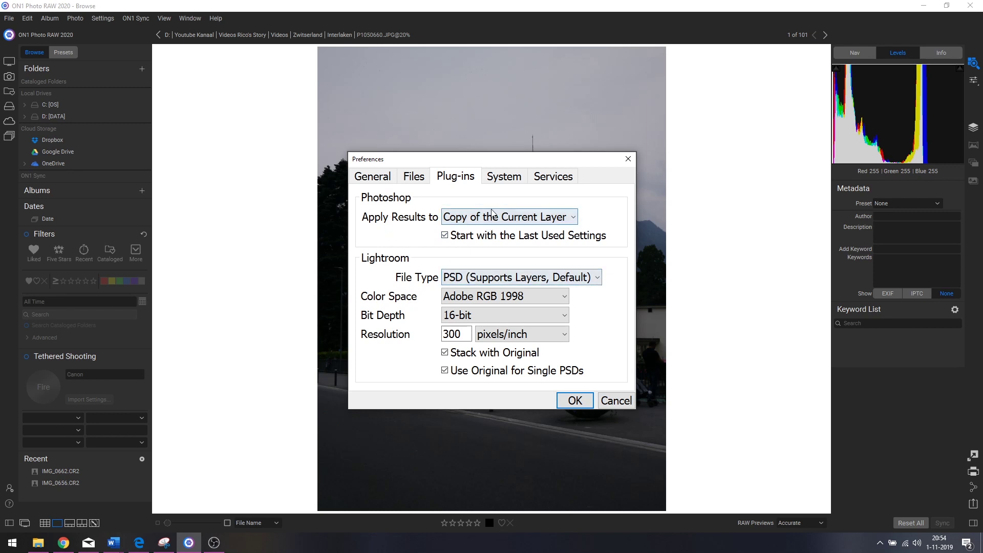
click(490, 278)
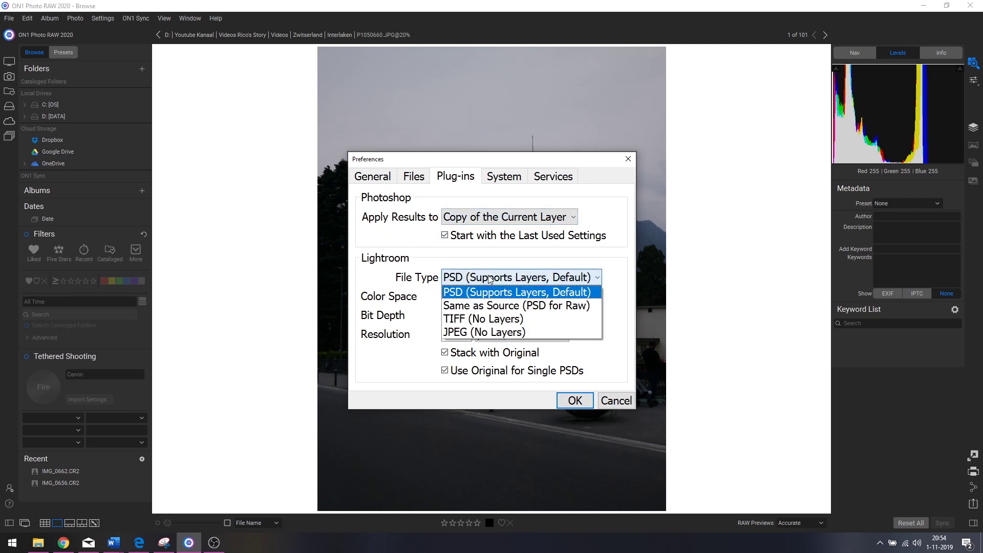
click(490, 278)
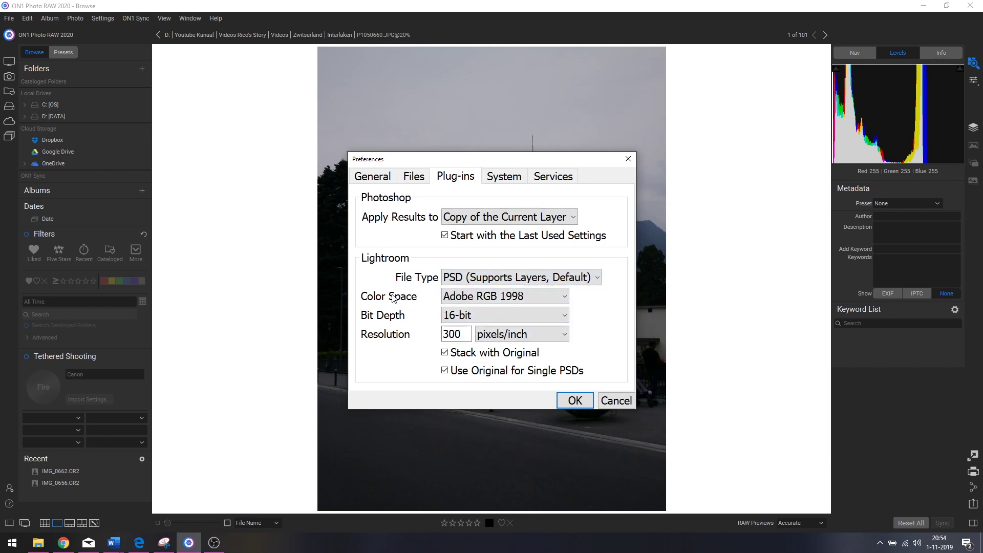
- Set Lightroom Color Space to sRGB, keep 16-bit depth, and show the System settings
click(467, 297)
click(468, 311)
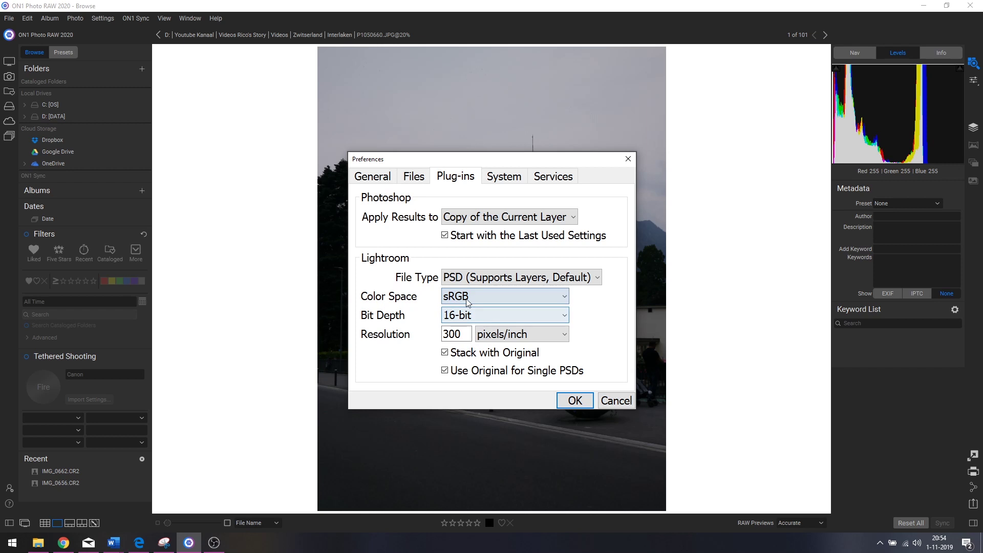
click(501, 317)
click(486, 315)
click(490, 178)
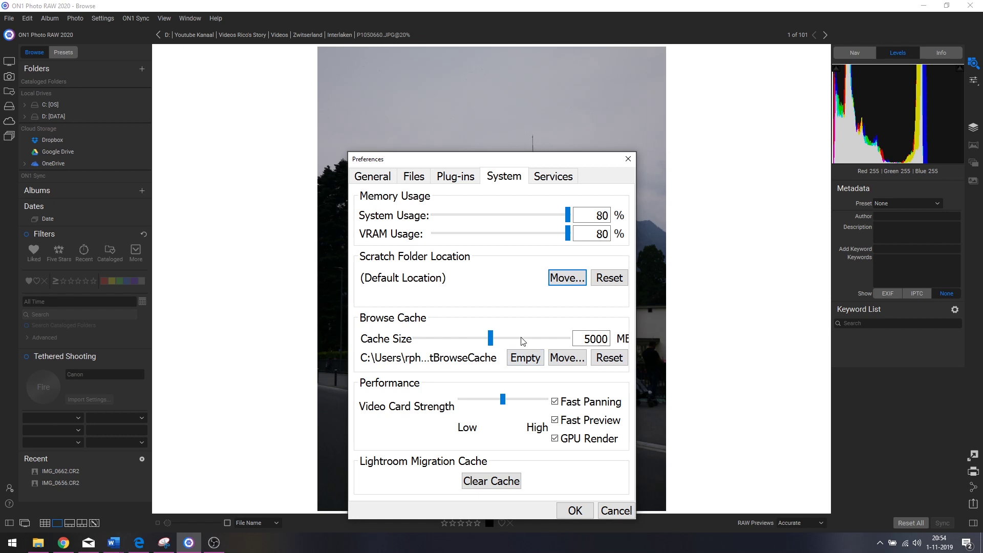
drag(490, 339, 543, 340)
key(Tab)
text(5000)
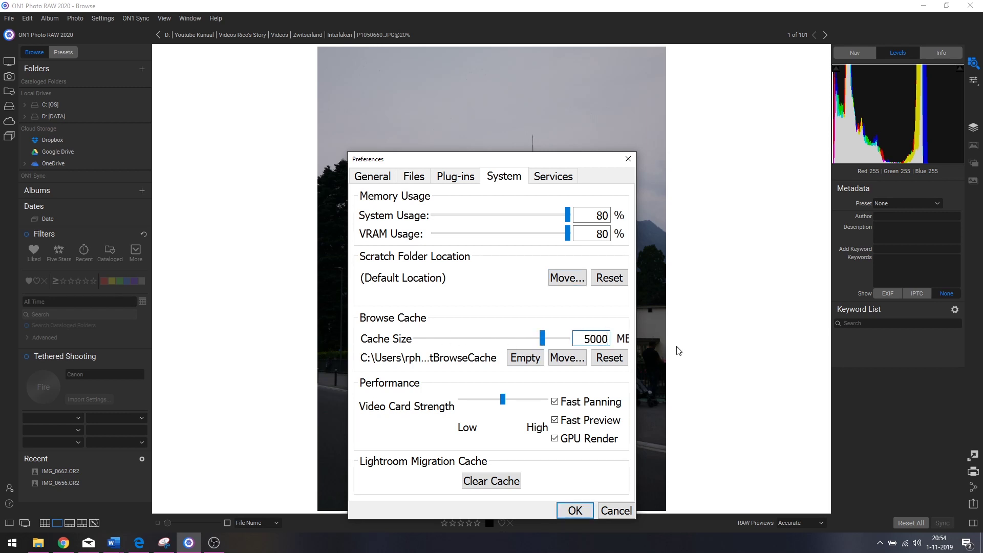
key(Return)
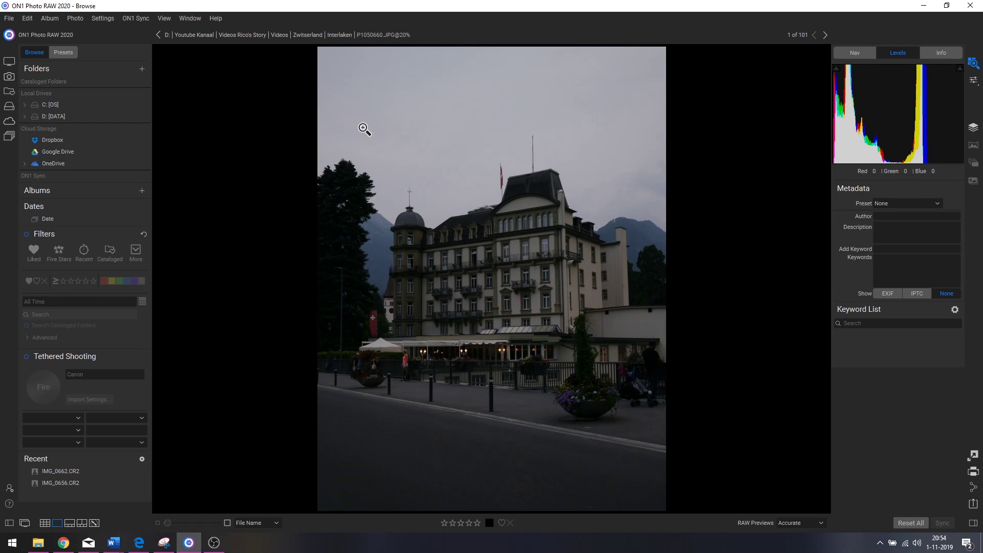
key(ctrl+k)
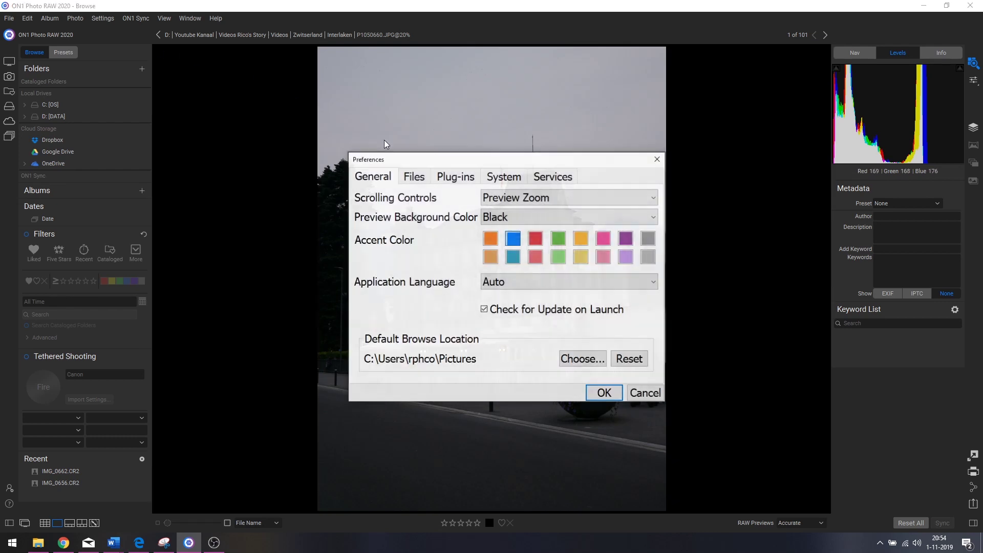
click(512, 177)
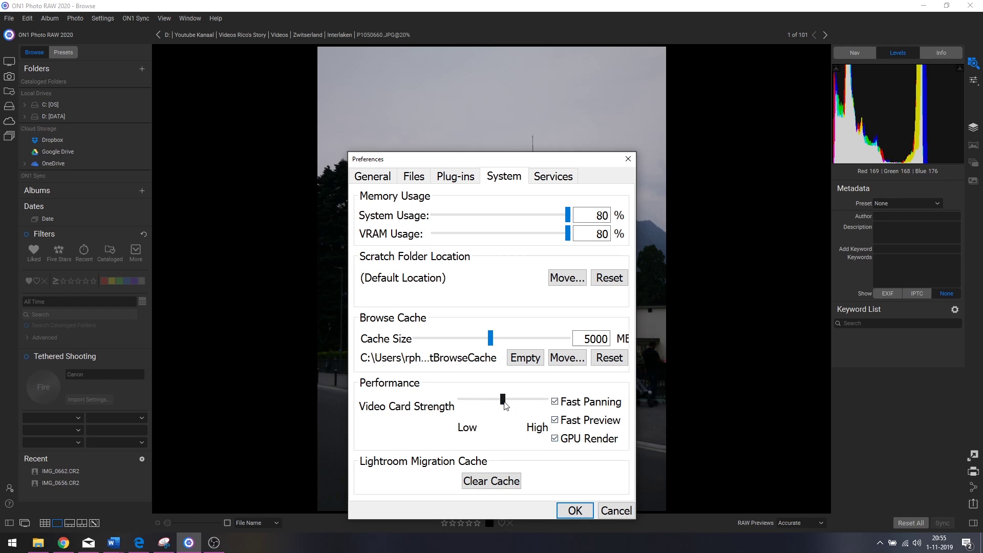
mouse_move(504, 404)
mouse_down()
mouse_move(543, 405)
mouse_move(460, 405)
mouse_move(505, 406)
mouse_move(506, 398)
mouse_up()
- Review the Dropbox, Google Drive and OneDrive service settings, then close Preferences with OK
click(552, 180)
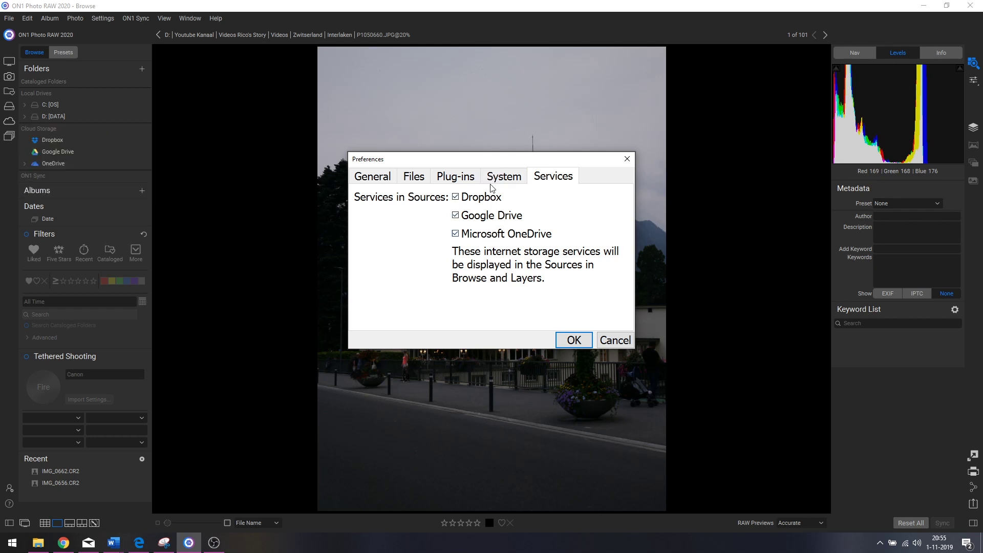
click(572, 340)
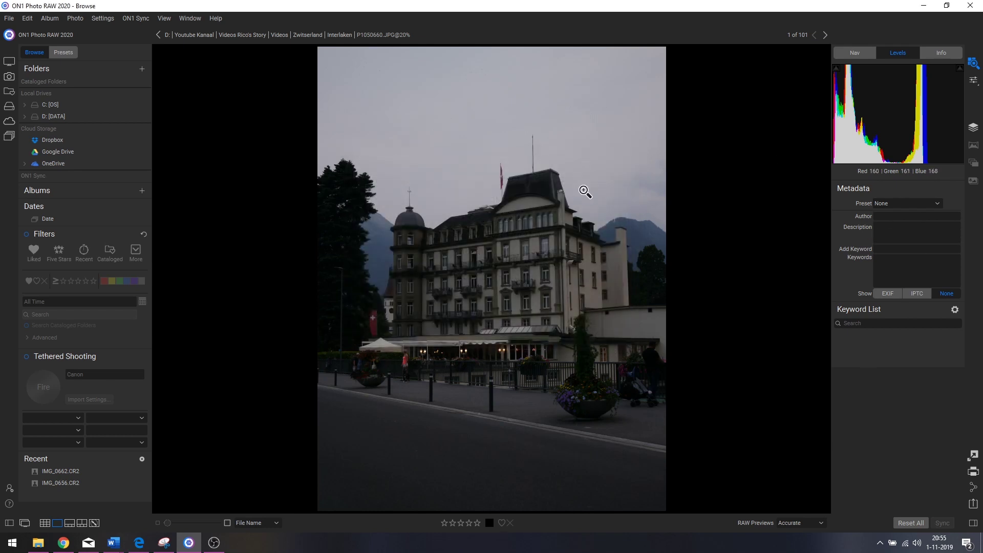
- Change the Preview Background Color to Dark Gray via Ctrl+K preferences and apply
key(ctrl+k)
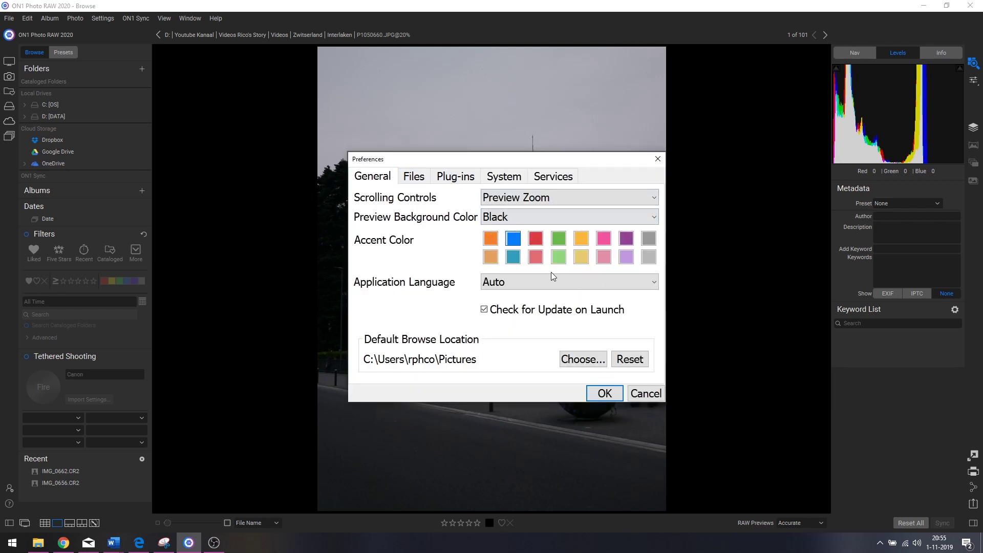
click(558, 218)
click(537, 245)
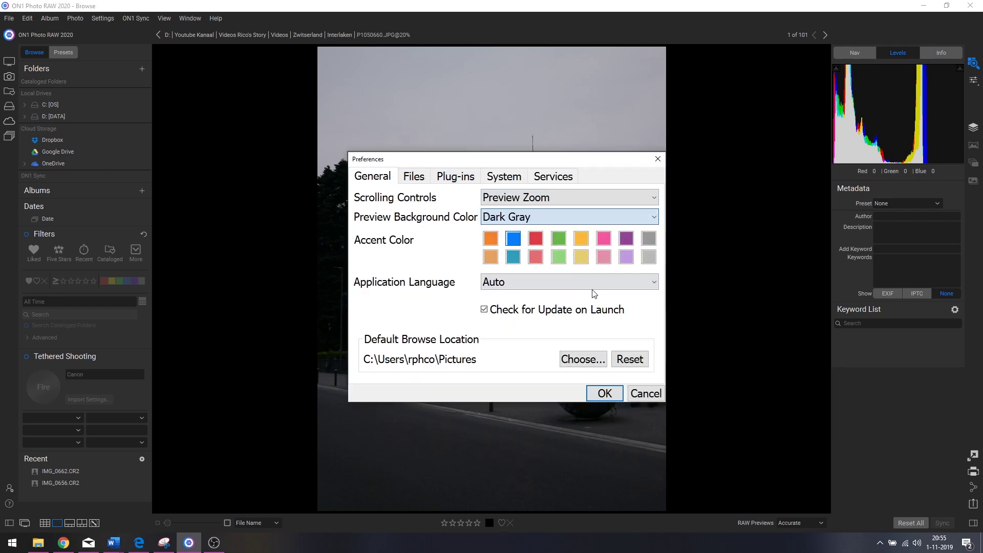
click(605, 393)
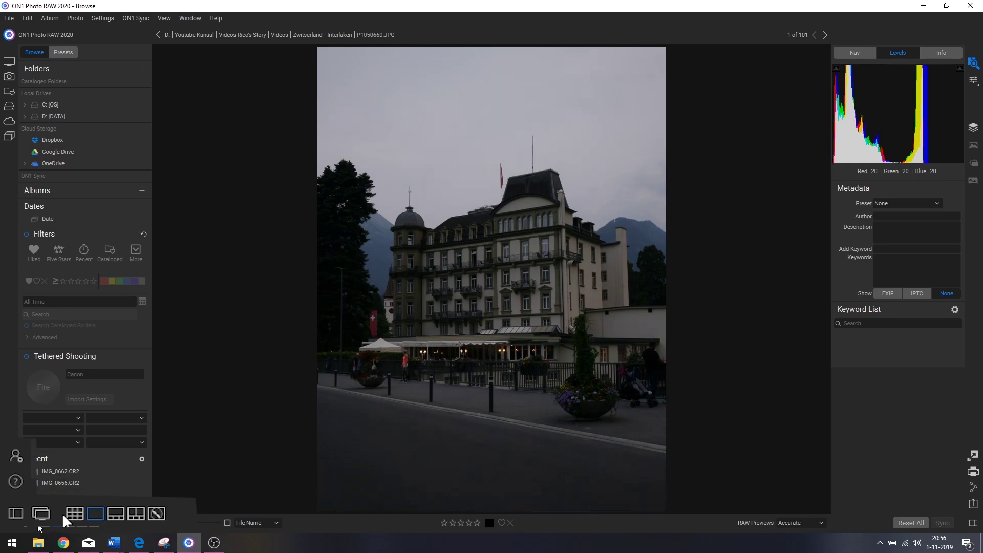
- Cycle through Grid, Detail and Filmstrip views, including G and E shortcuts, then enter Compare view
click(76, 514)
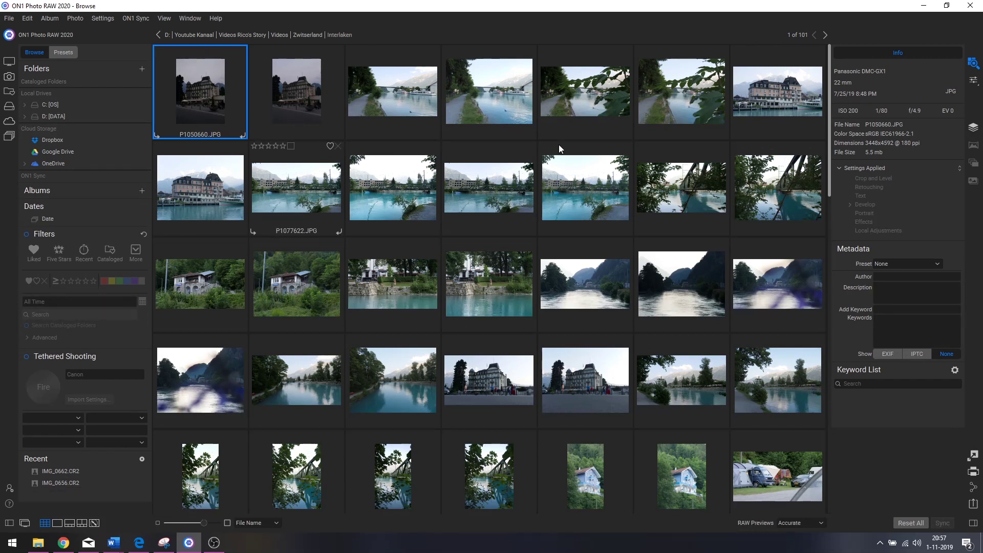
click(56, 524)
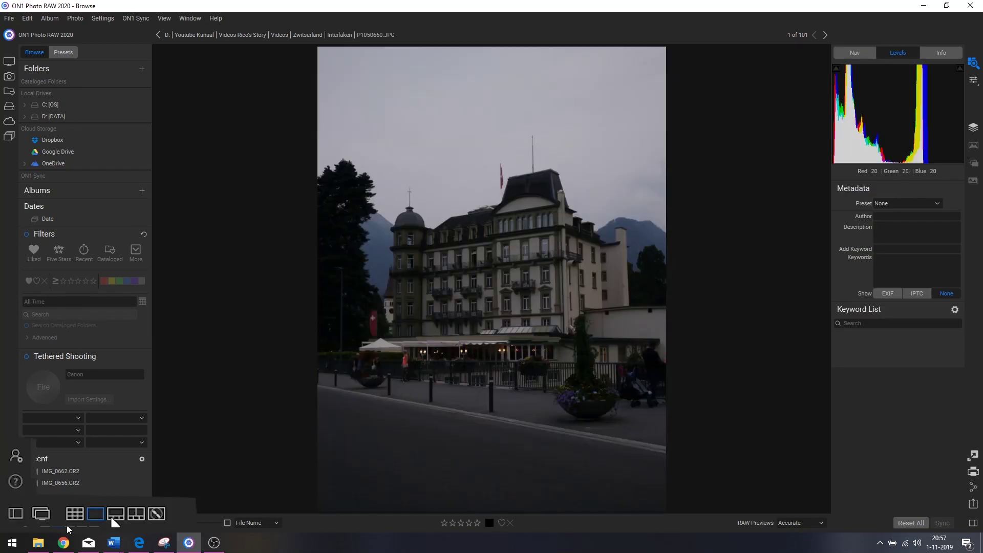
click(69, 524)
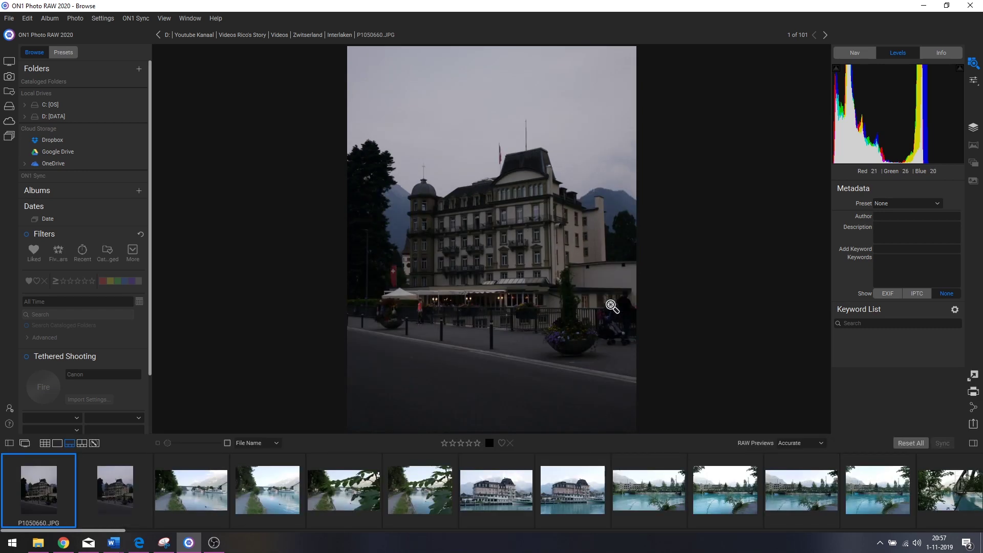
key(g)
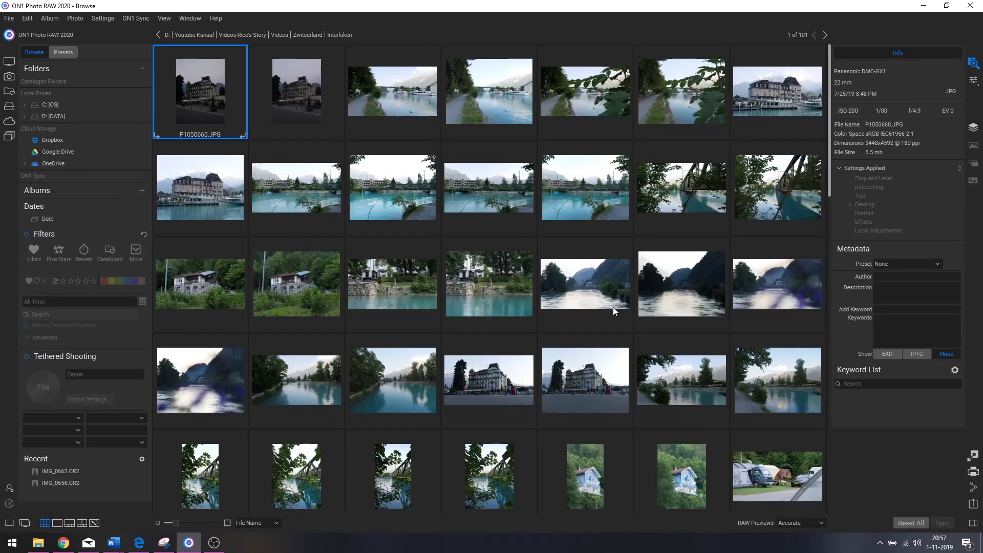
key(e)
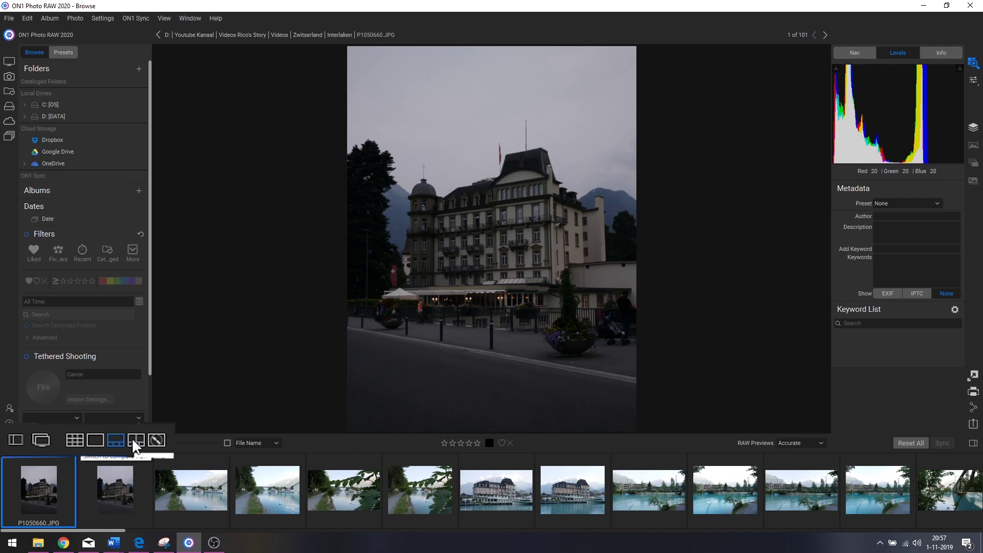
click(135, 443)
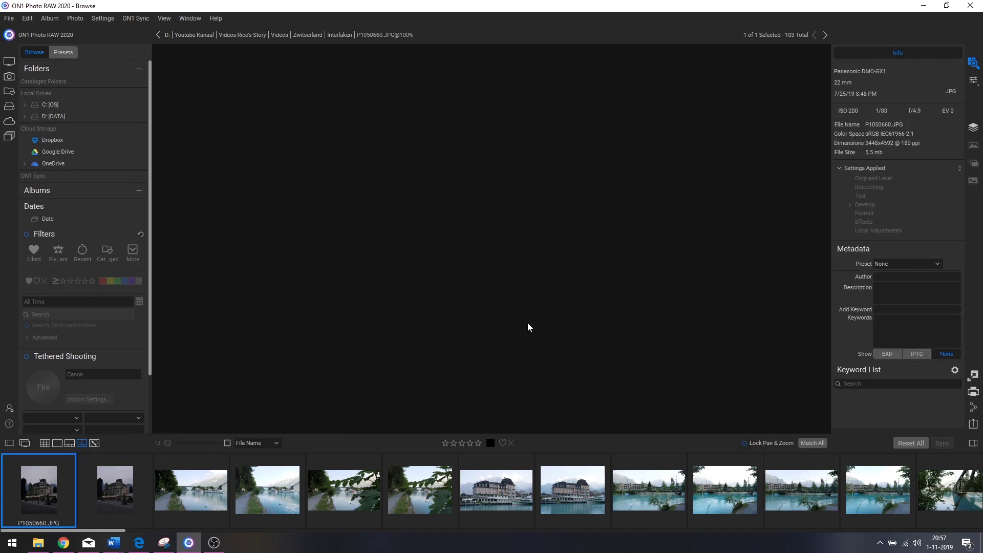
- Compare P1050660.RW2 and P1050660.JPG side by side, then switch to Map view
click(110, 495)
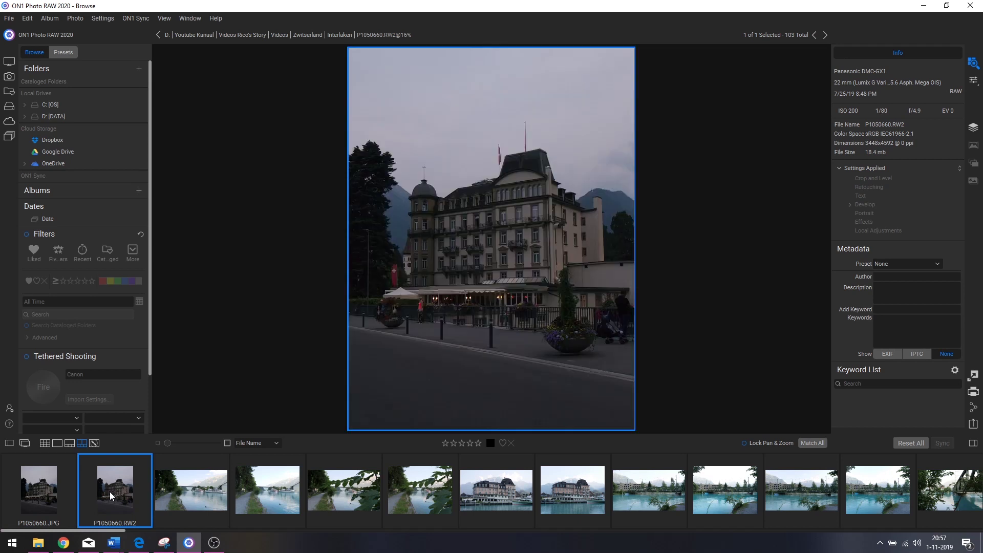
ctrl+click(36, 489)
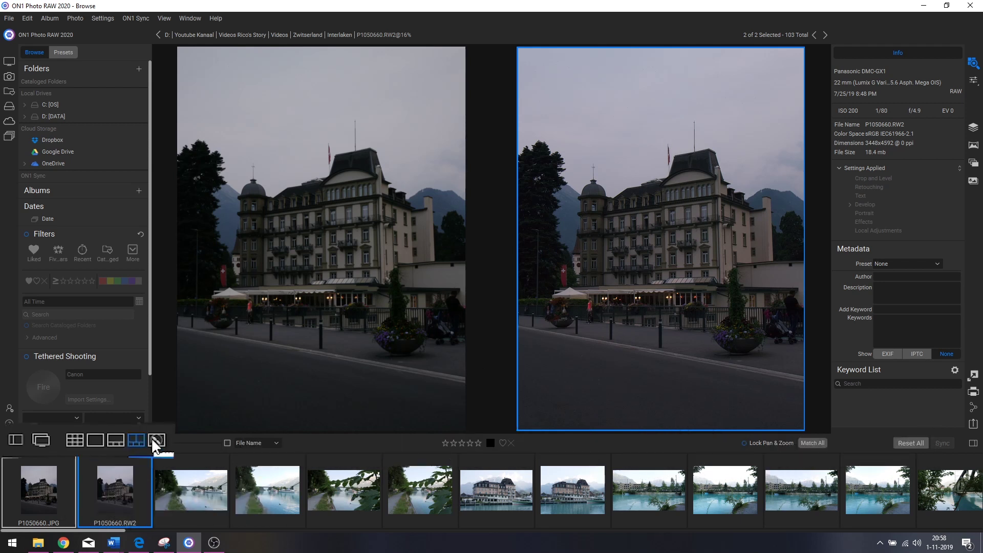
click(94, 444)
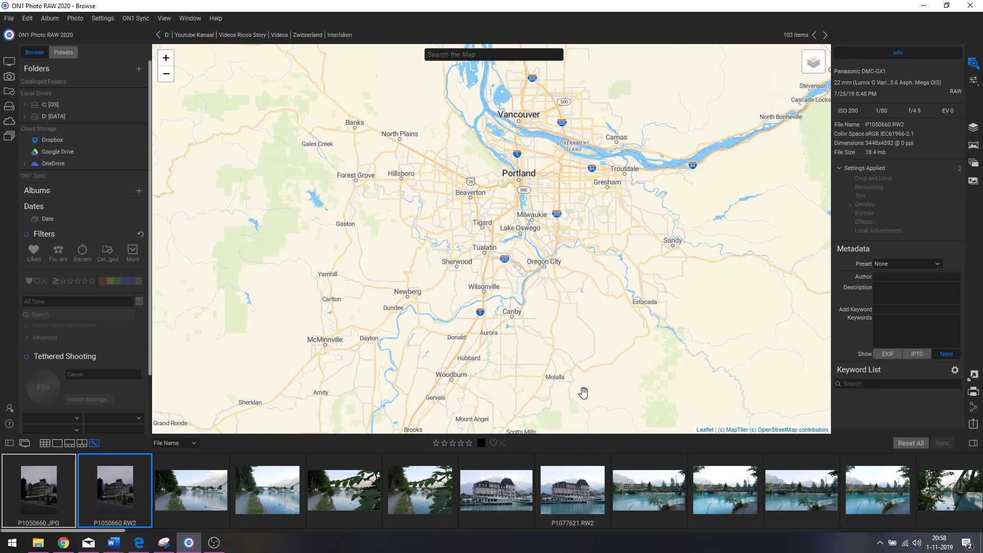
- Find Interlaken on the map, pin the photo's location in central Interlaken, and return to Grid view
text(Interlaken)
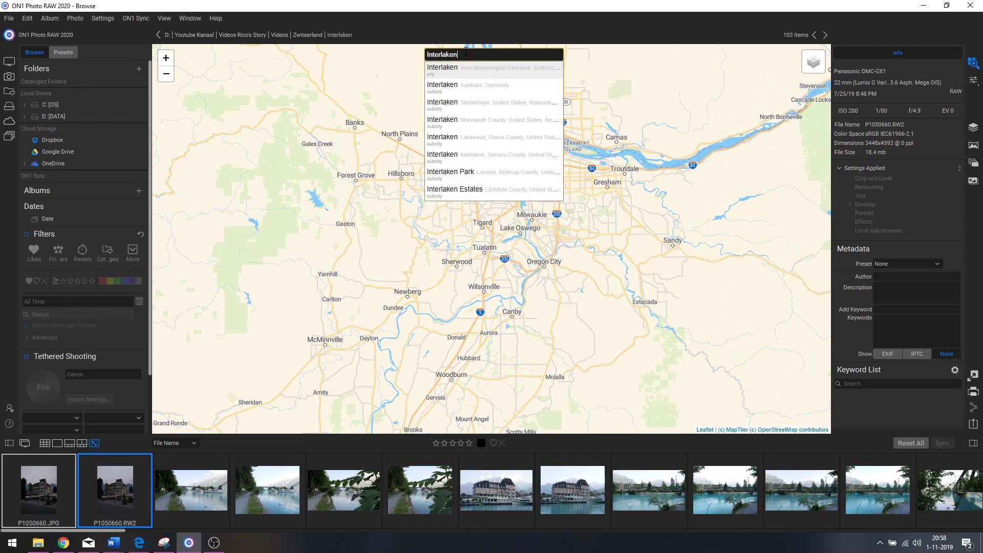
click(450, 76)
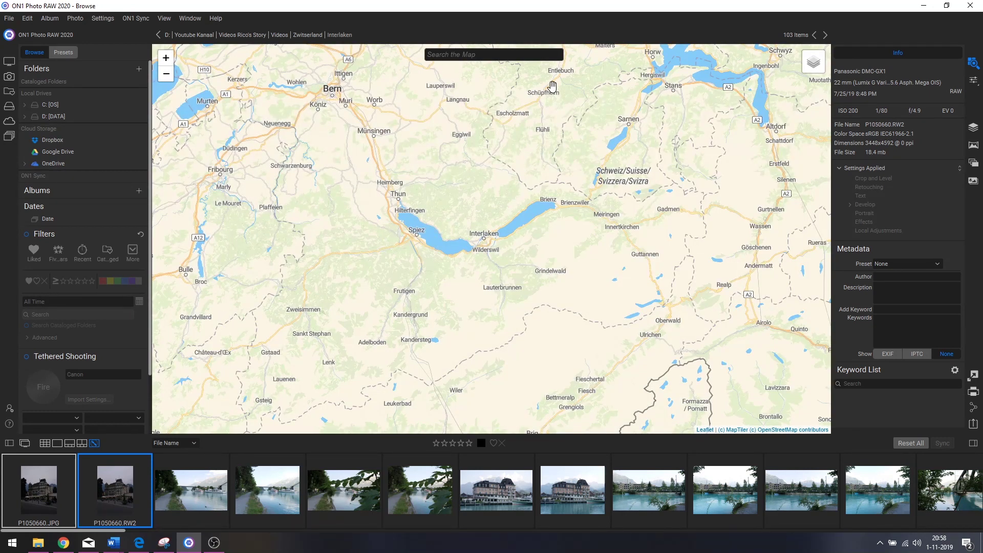
scroll(485, 236, up, 5)
drag(300, 233, 433, 210)
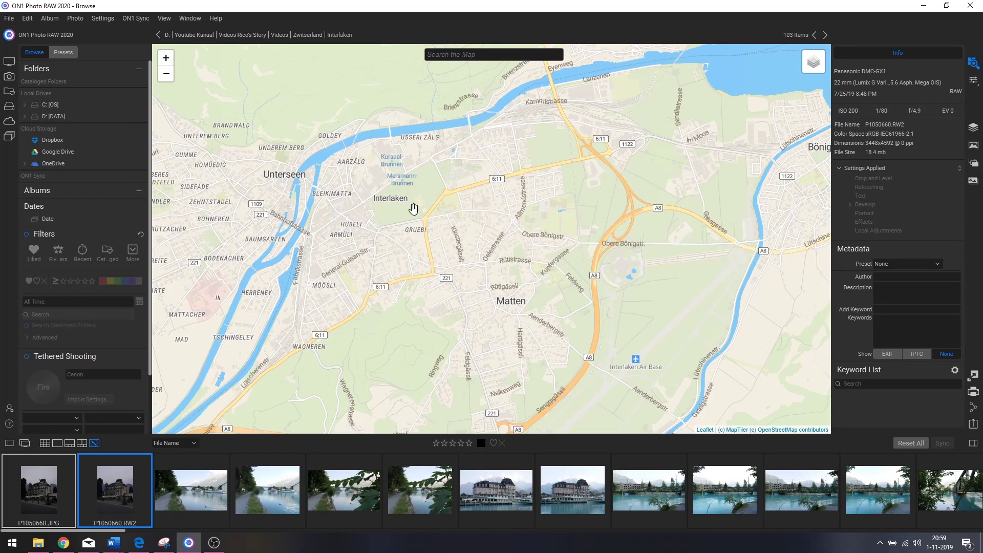
click(443, 180)
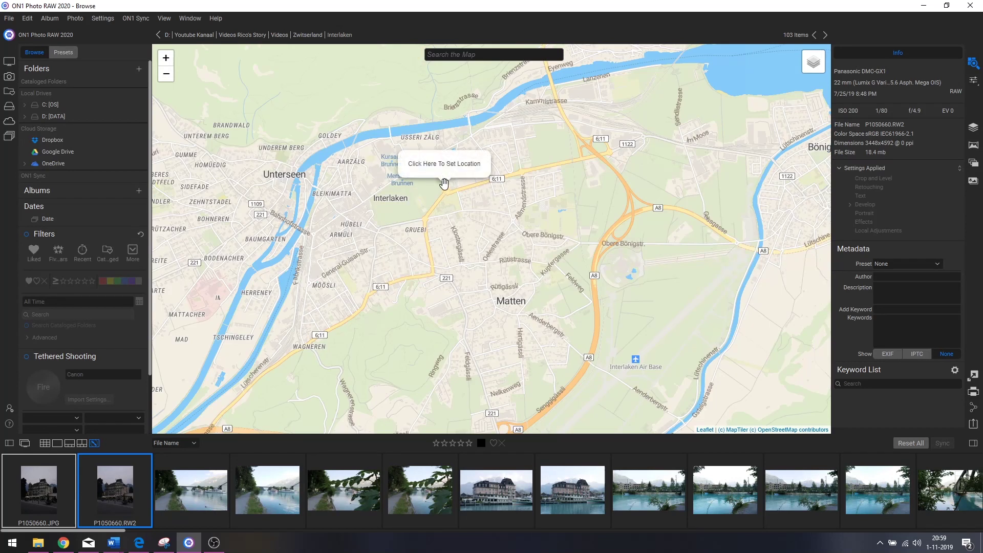
click(452, 164)
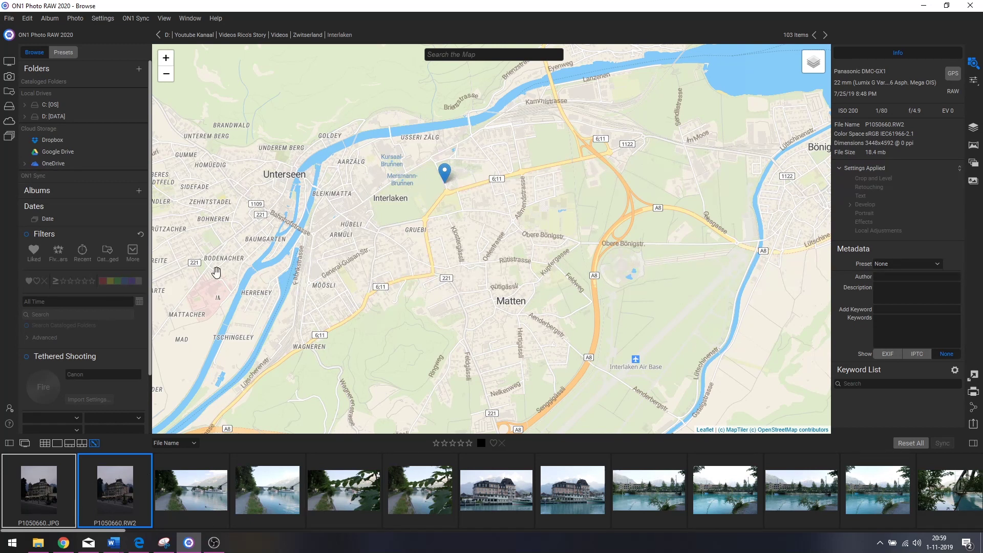
click(75, 439)
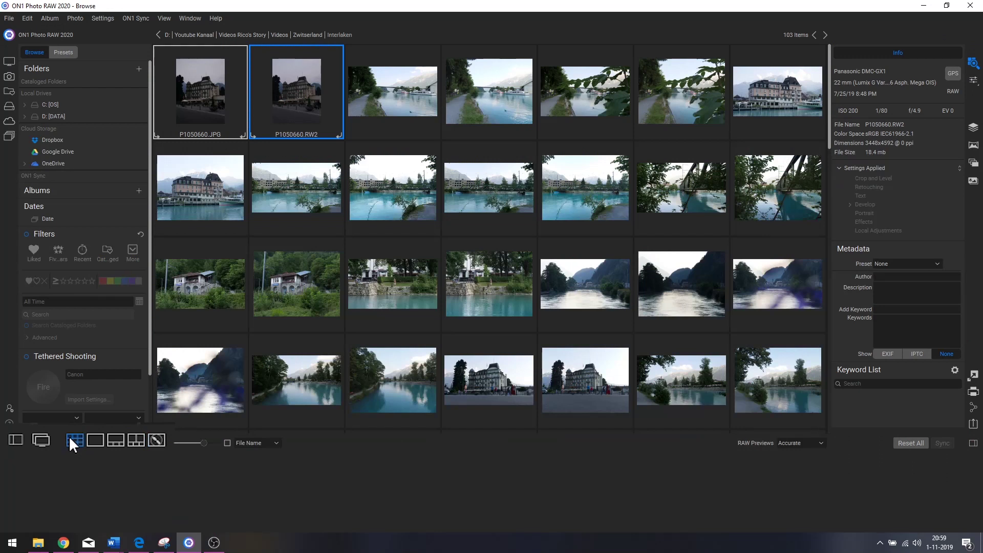
click(385, 93)
click(295, 96)
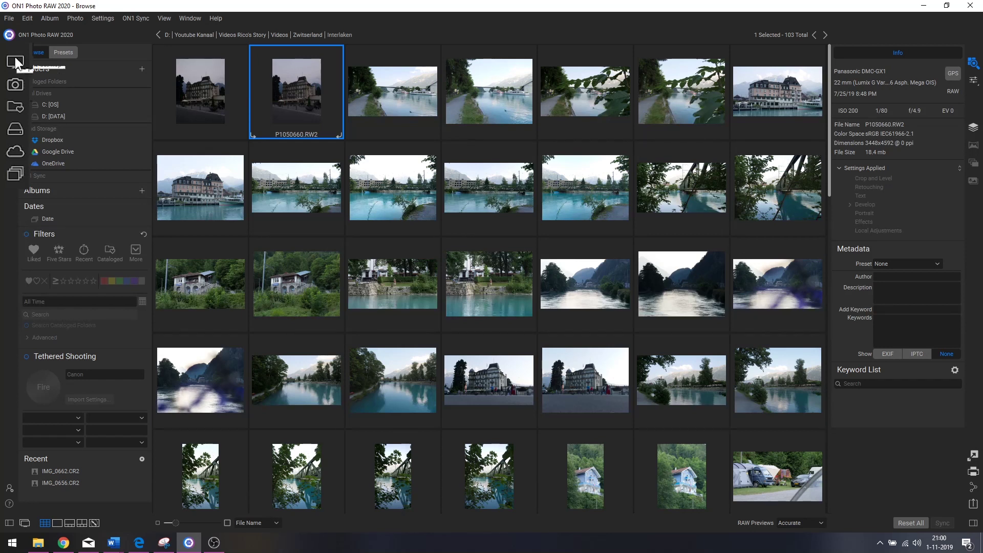
- Apply the browse-location preferences and return to the Interlaken folder's 103 photos
click(14, 90)
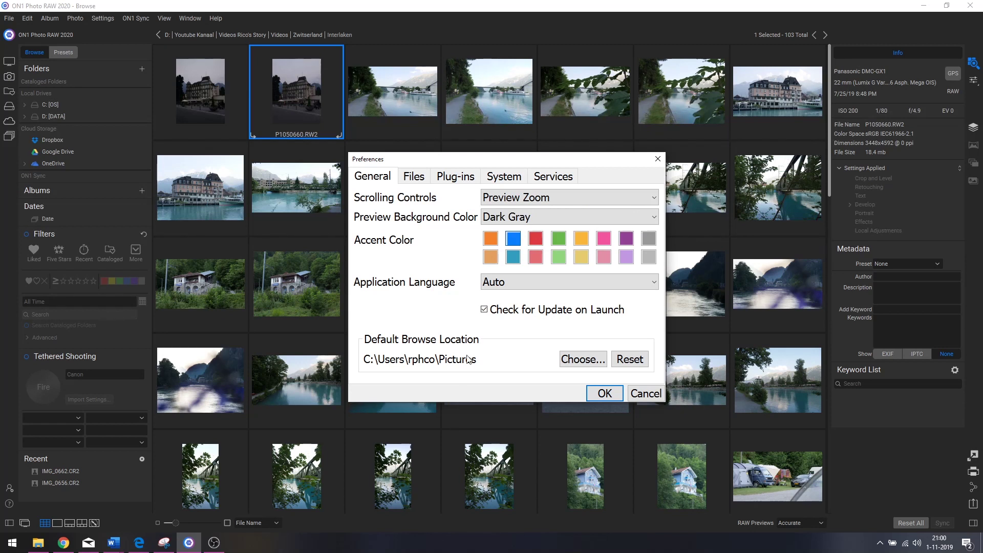
click(604, 394)
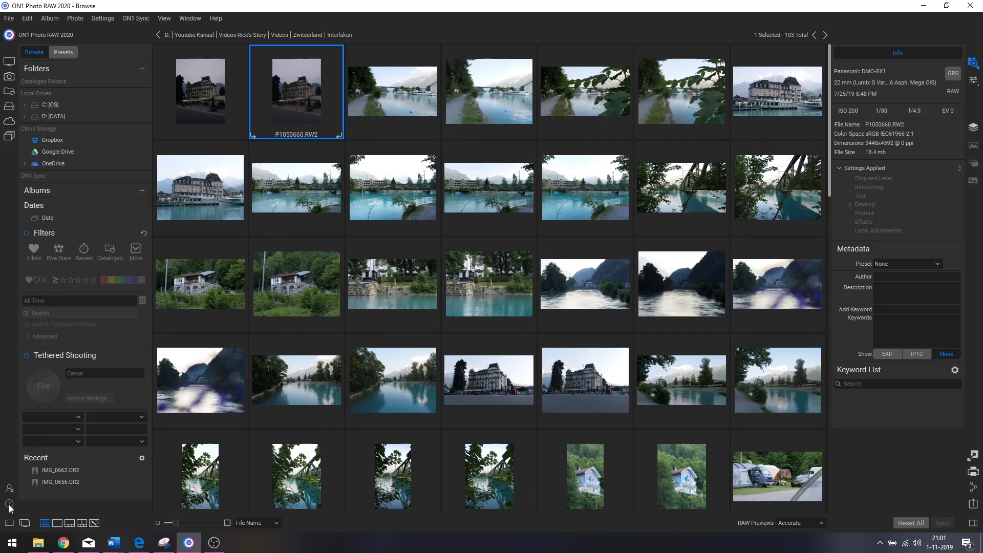
- Show the Presets panel and scroll through categories like B&W Alternative, Cinema and Color Film
click(80, 51)
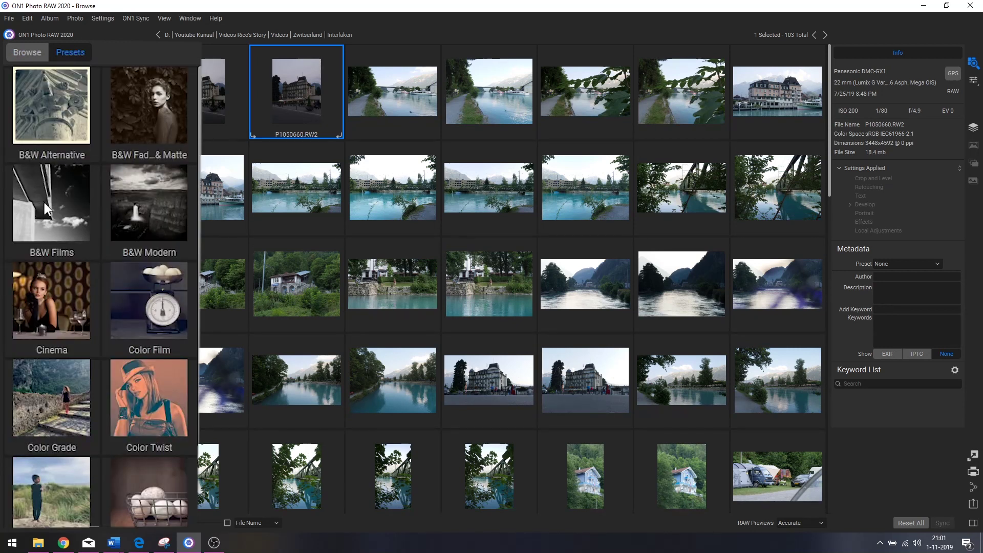
scroll(127, 192, down, 5)
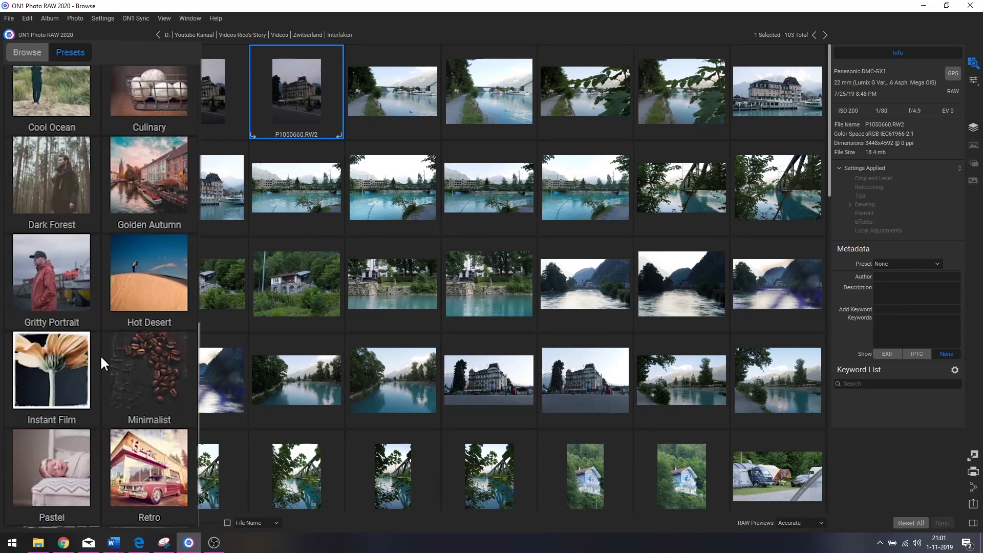
scroll(103, 458, up, 5)
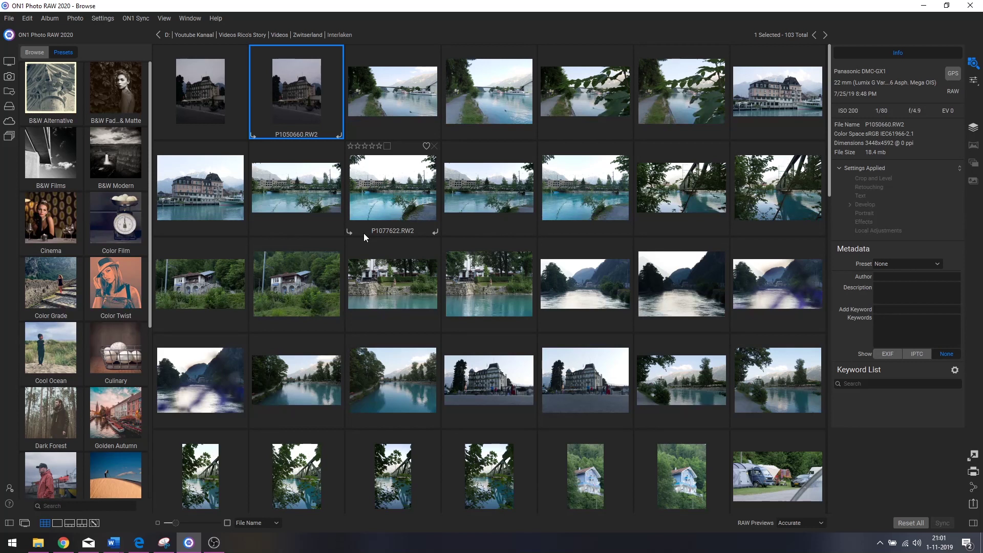
- Open the Date view from Browse and dismiss the no-cataloged-folders warning
mouse_move(143, 142)
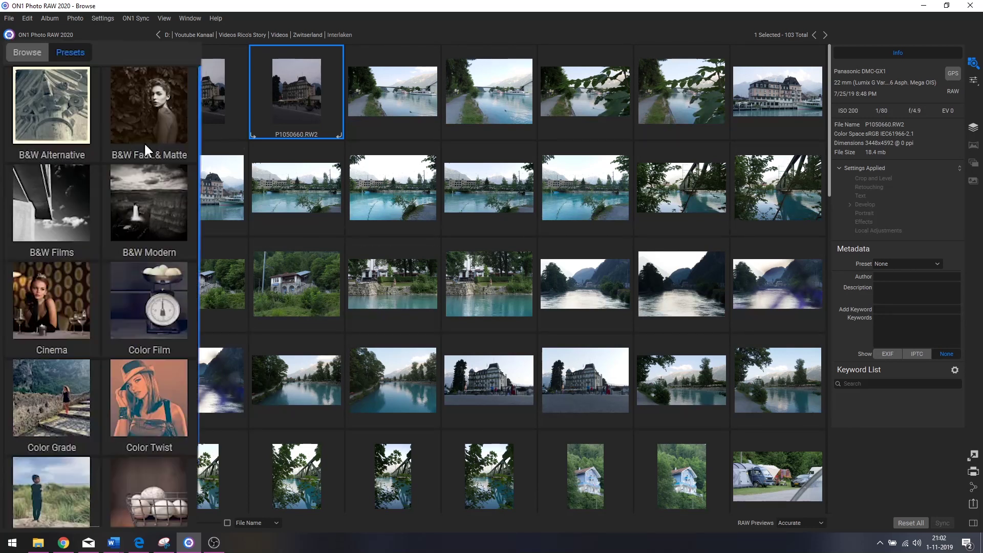
click(28, 52)
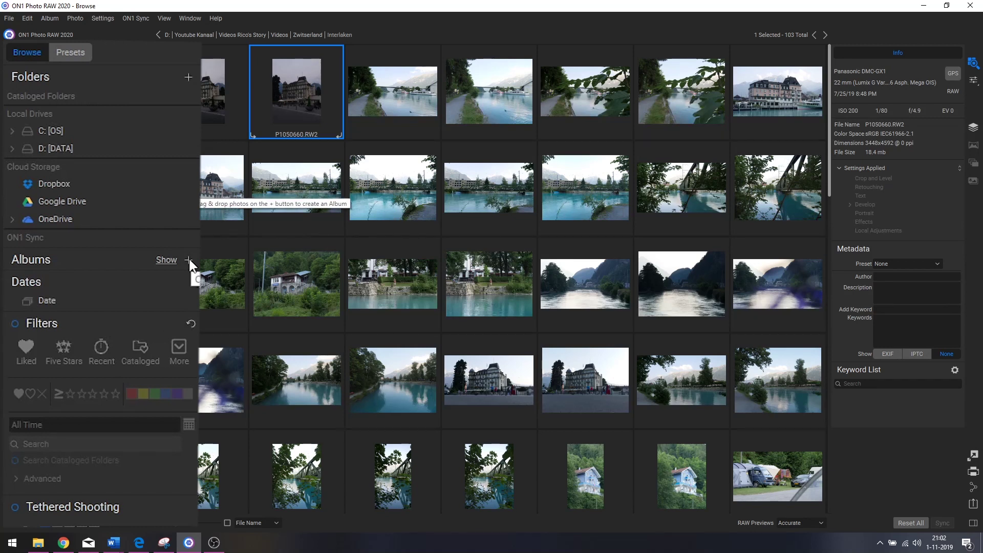
click(32, 300)
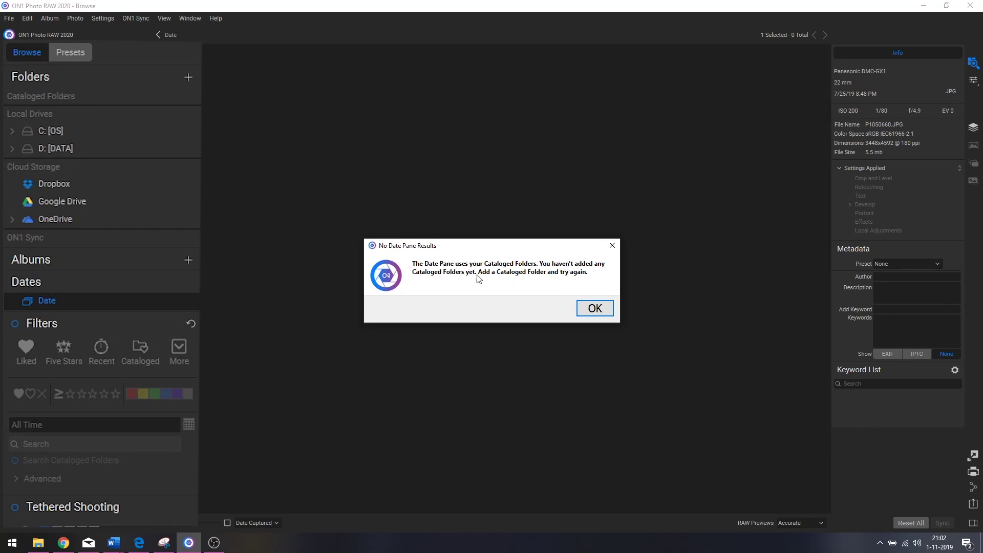
click(595, 307)
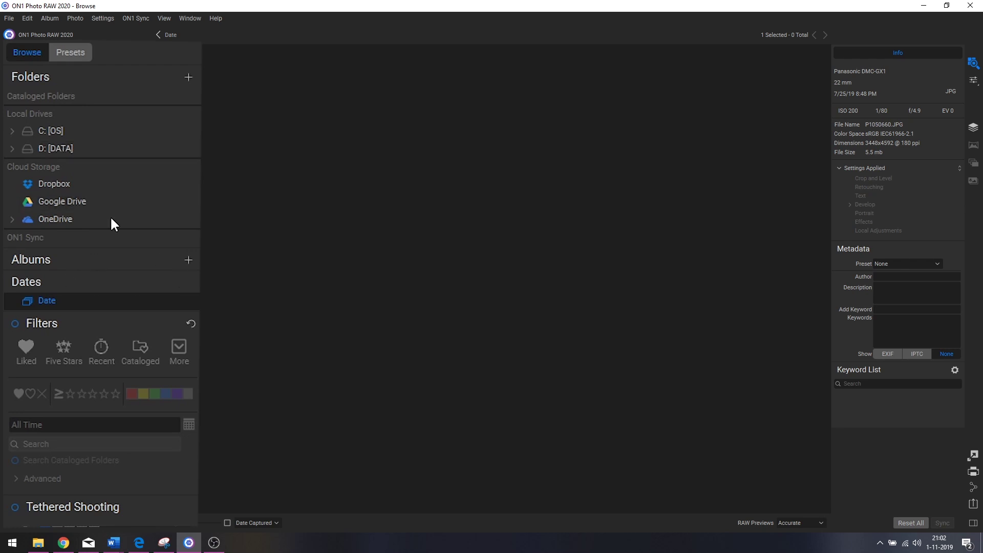
- Add Interlaken as a Cataloged Folder with Standard Sized previews
click(55, 147)
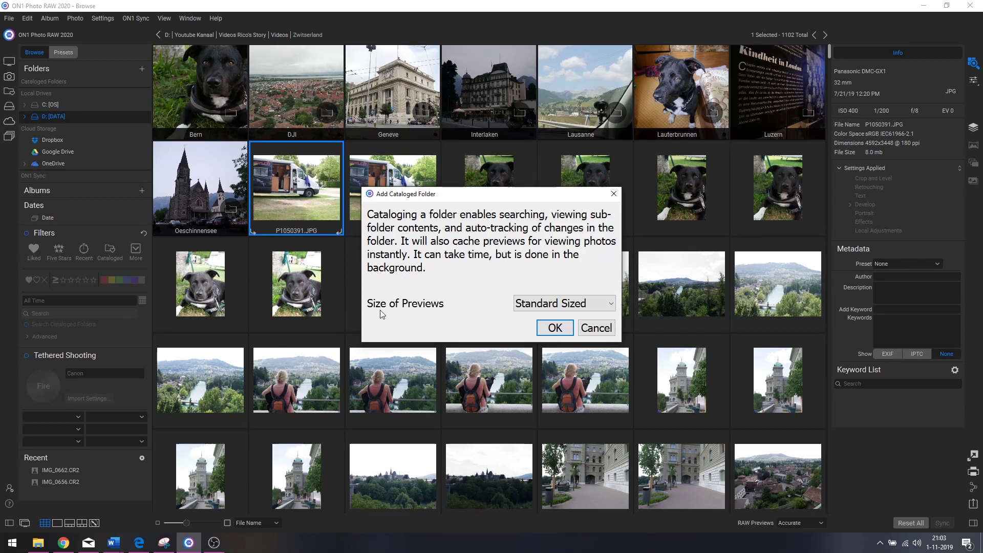
click(571, 303)
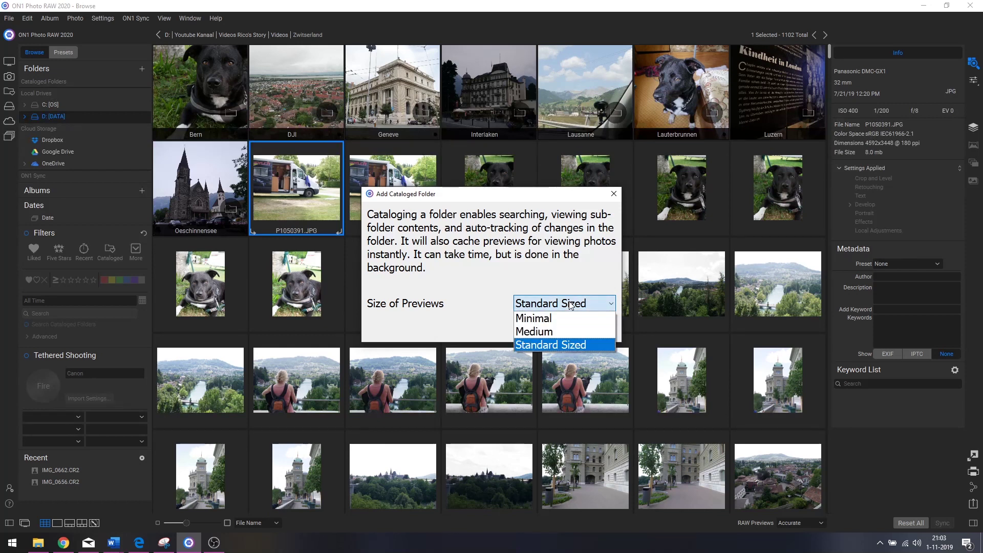
click(546, 345)
click(554, 325)
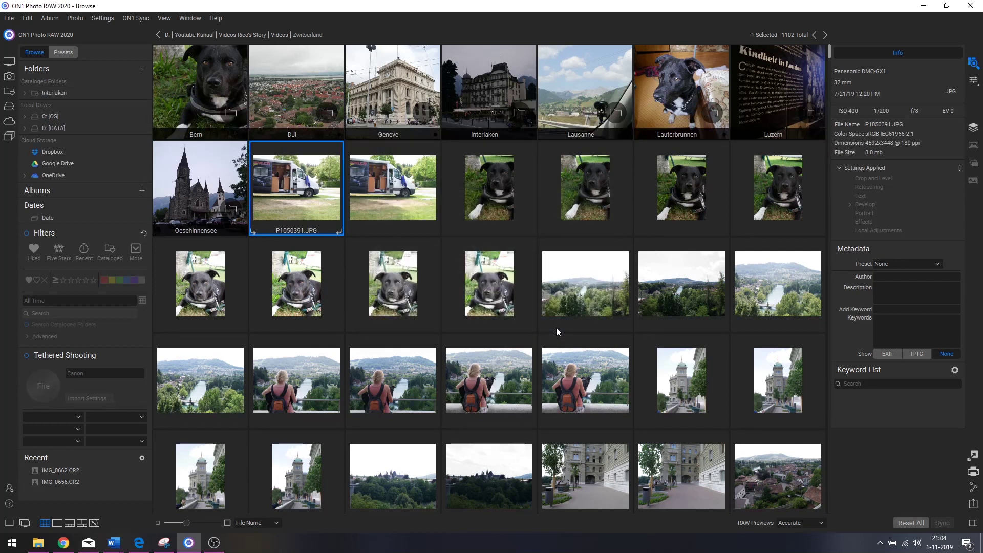
- Show the cataloged Interlaken photos and browse Date > 2019 > juli for 23 and 24 July
click(25, 94)
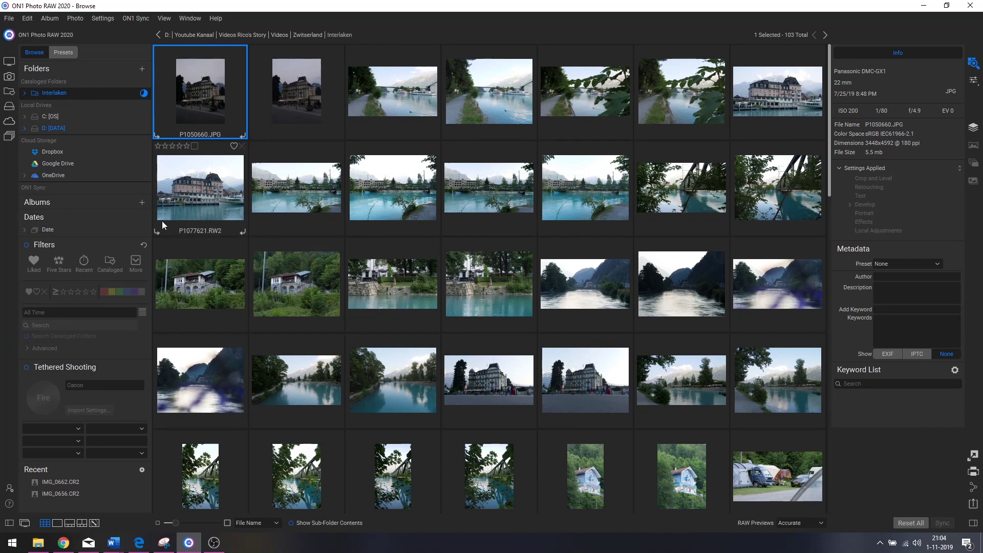
click(25, 229)
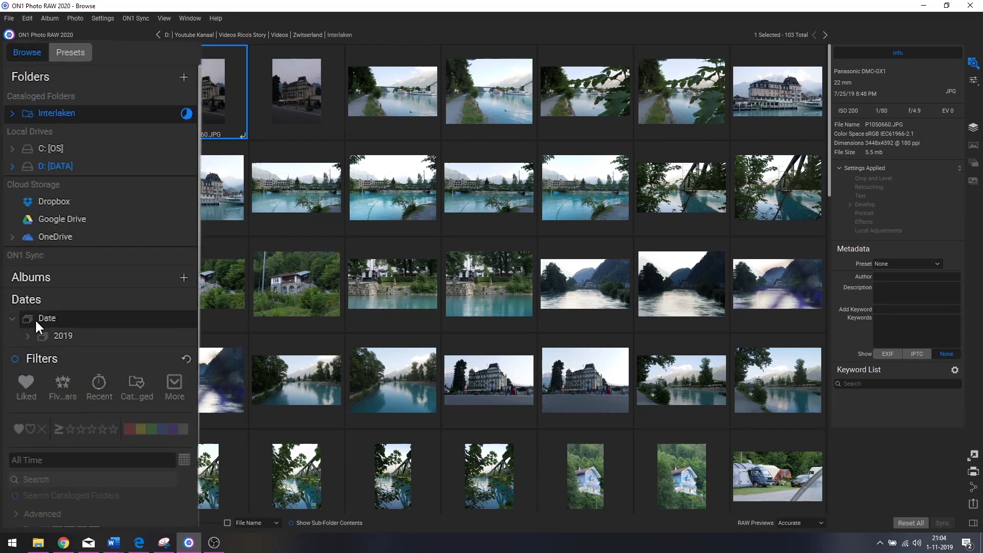
click(28, 336)
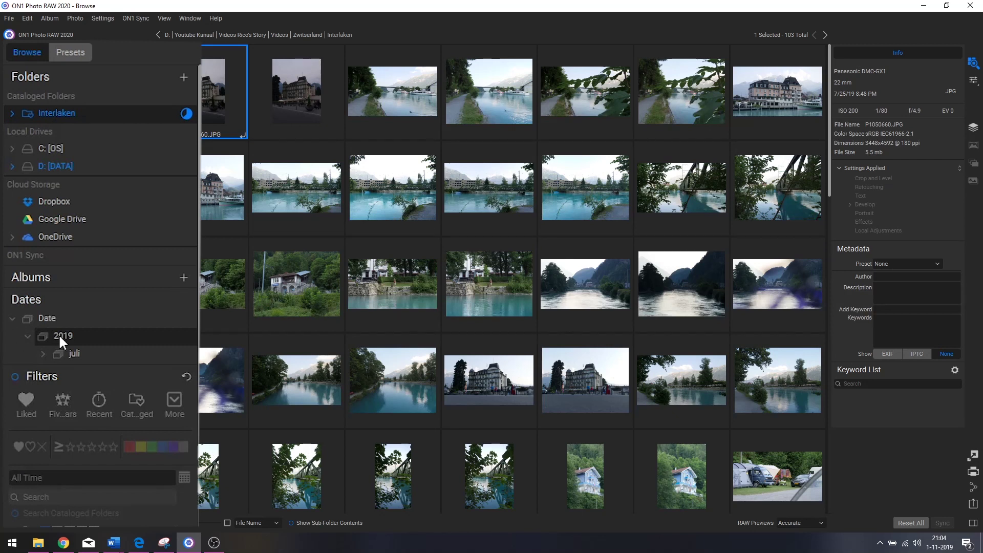
click(42, 353)
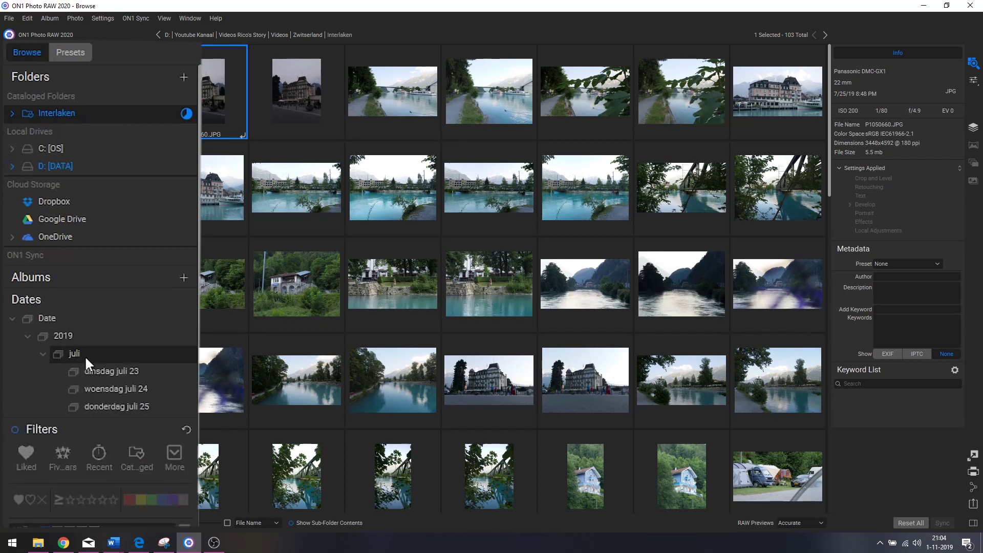
click(118, 372)
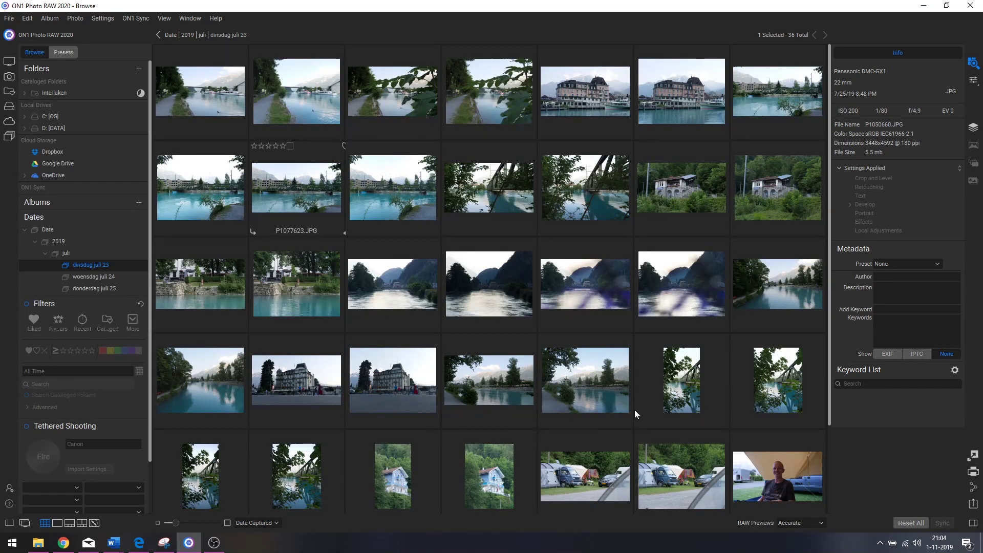
click(115, 393)
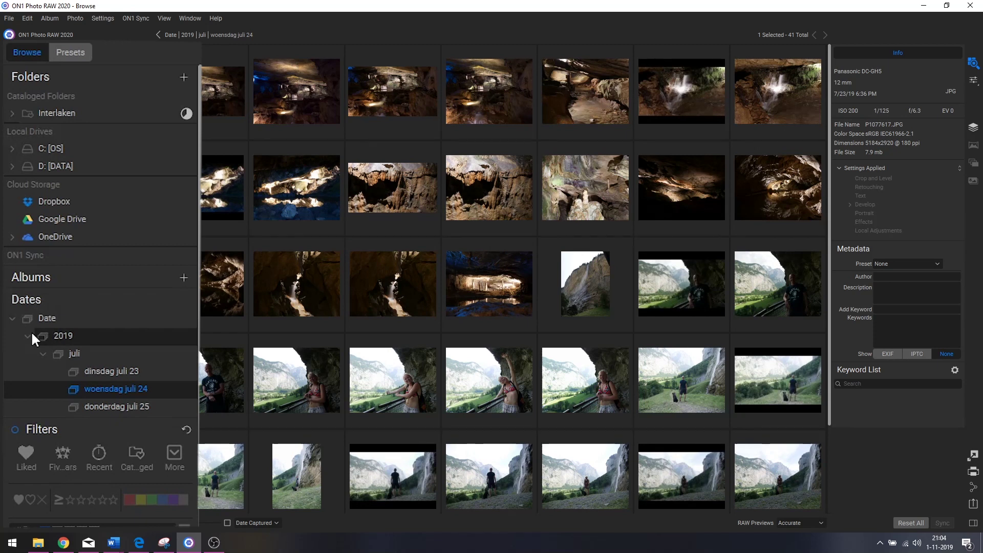
- Return to Interlaken's 103 photos, turn on filters and select P1077646.JPG
click(57, 112)
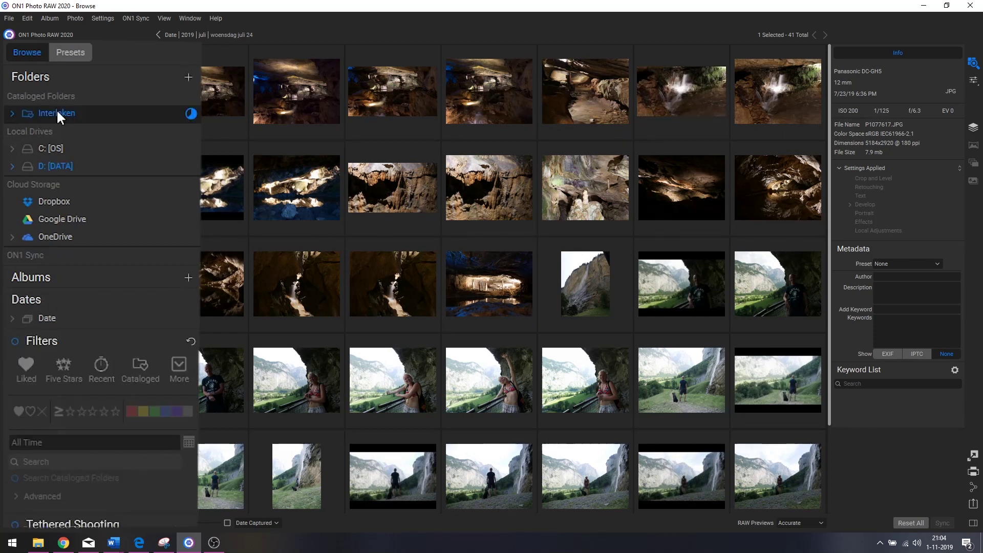
click(16, 337)
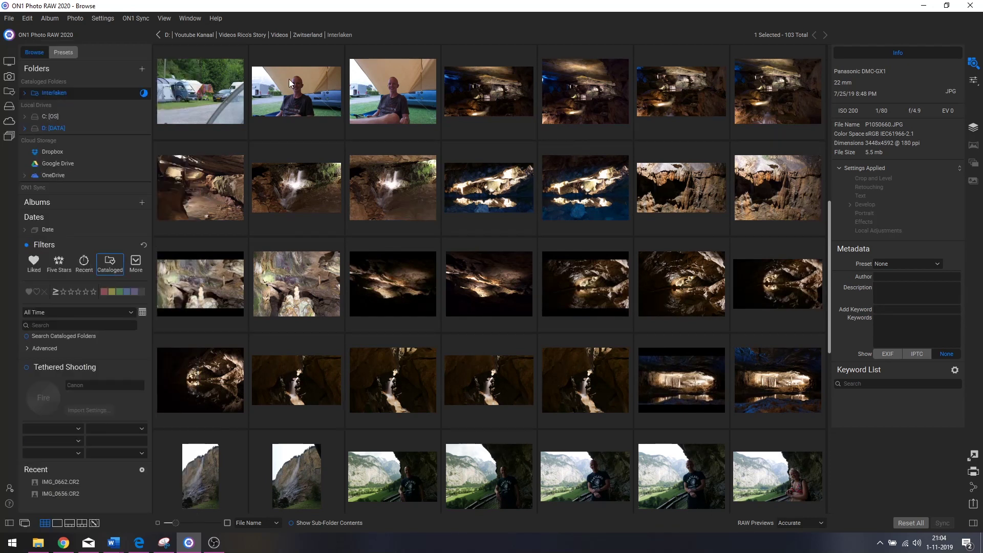
click(483, 79)
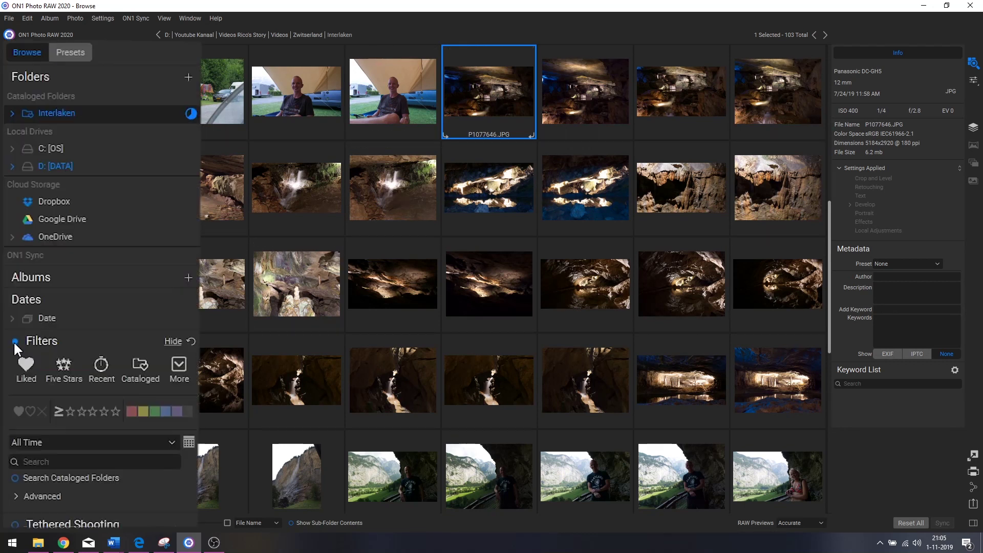
- Turn the filters off and enlarge the grid thumbnails with the size slider
click(14, 342)
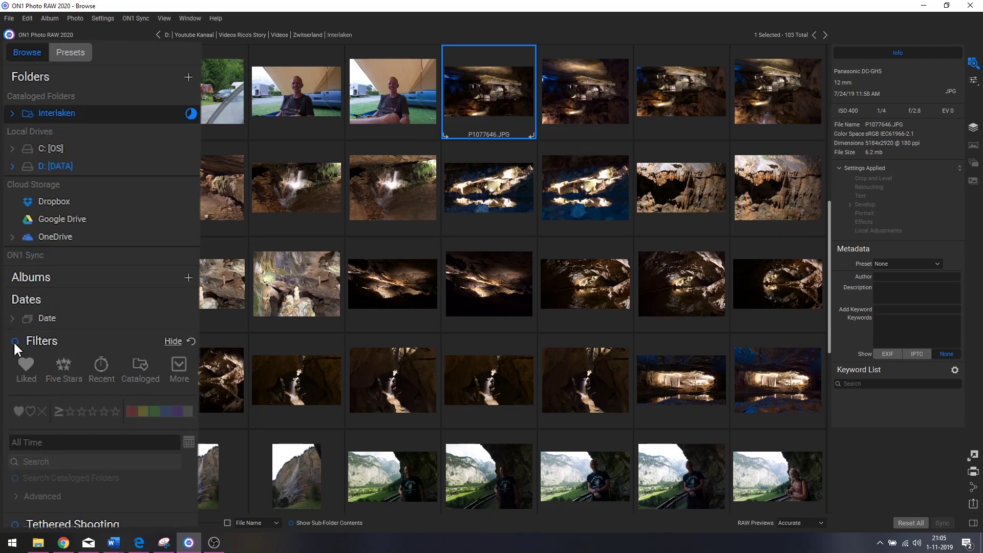
scroll(13, 340, down, 5)
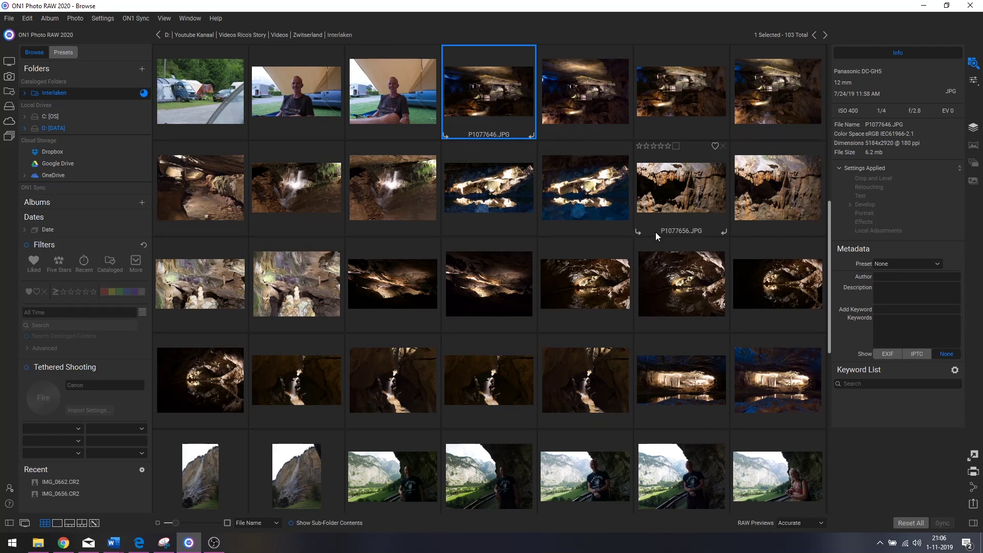
mouse_move(176, 522)
mouse_down()
mouse_move(228, 521)
mouse_move(170, 515)
mouse_move(179, 514)
mouse_up()
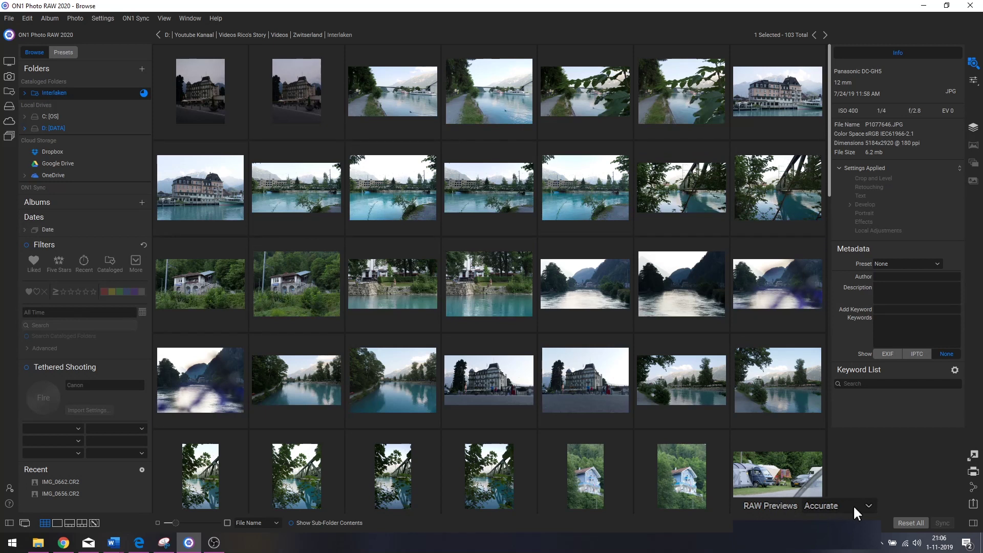
- Switch RAW Previews from Accurate to Fast
click(855, 503)
click(840, 528)
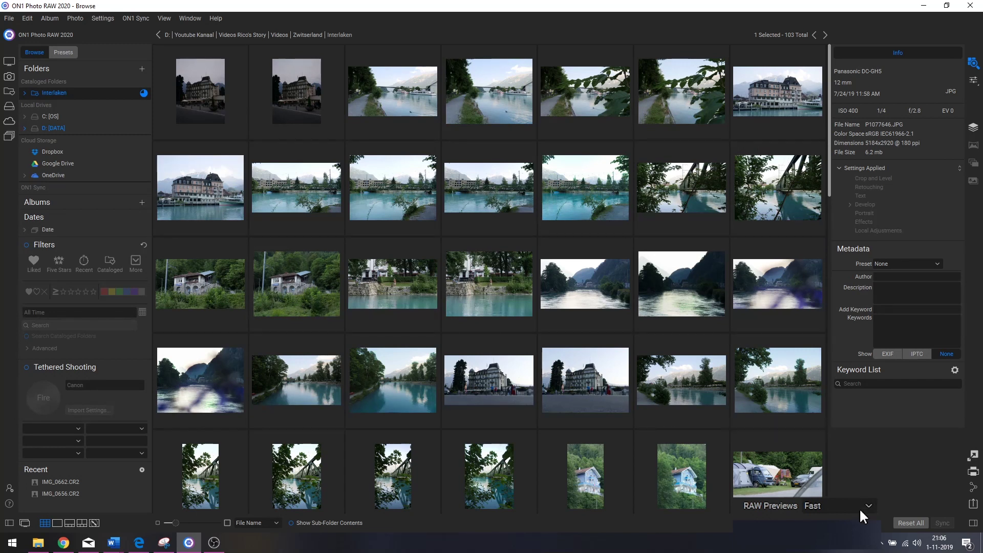
click(865, 500)
click(844, 529)
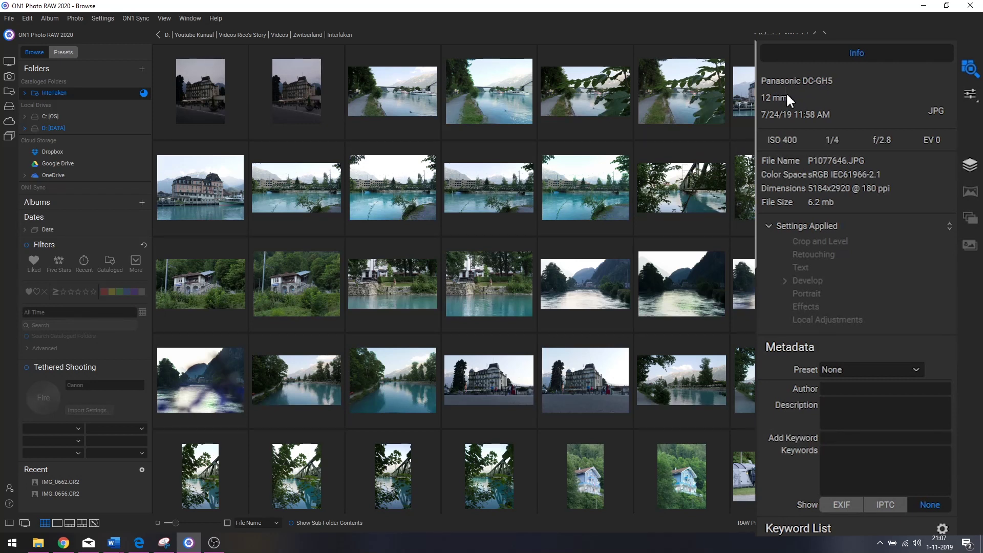
- Give P1050660.RW2 the description 'Interlaken Switzerland' and fill in the author's name
click(284, 97)
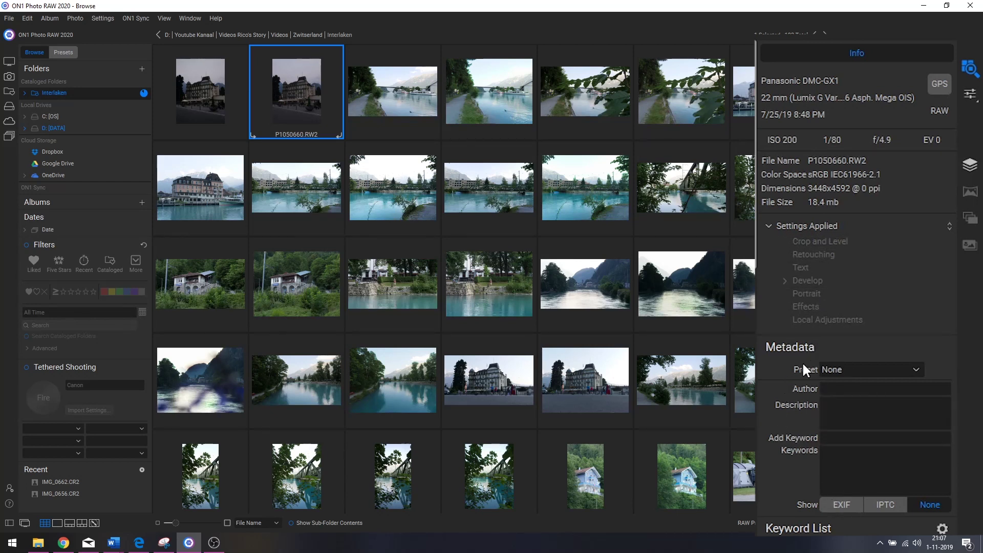
click(864, 388)
click(826, 402)
text(INterlake)
key(BackSpace)
key(BackSpace)
key(BackSpace)
key(BackSpace)
key(BackSpace)
key(BackSpace)
key(BackSpace)
key(BackSpace)
key(BackSpace)
key(BackSpace)
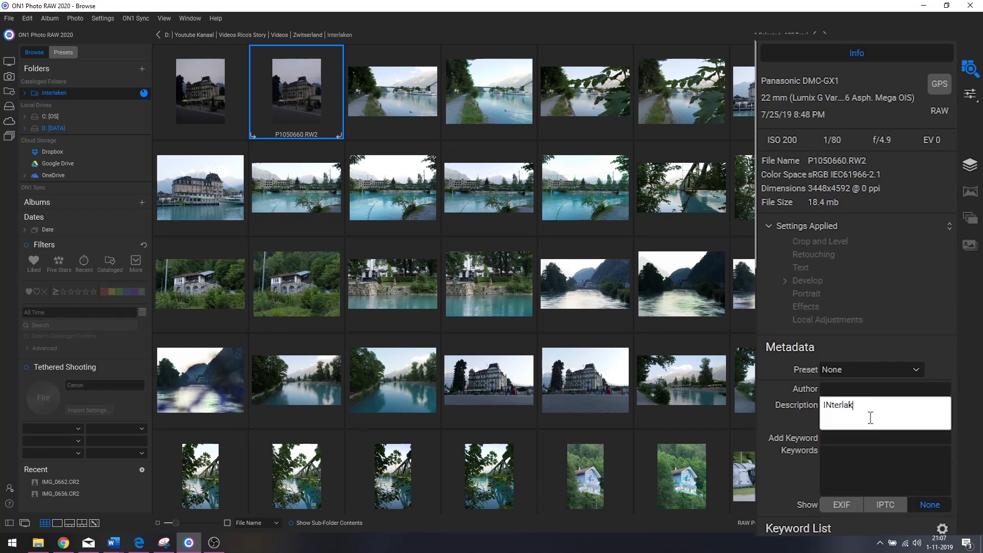
text(Interlaken Switzerland)
click(876, 388)
text(Rico)
- Add the keyword Holiday to the photo and expand the Keyword List
click(857, 439)
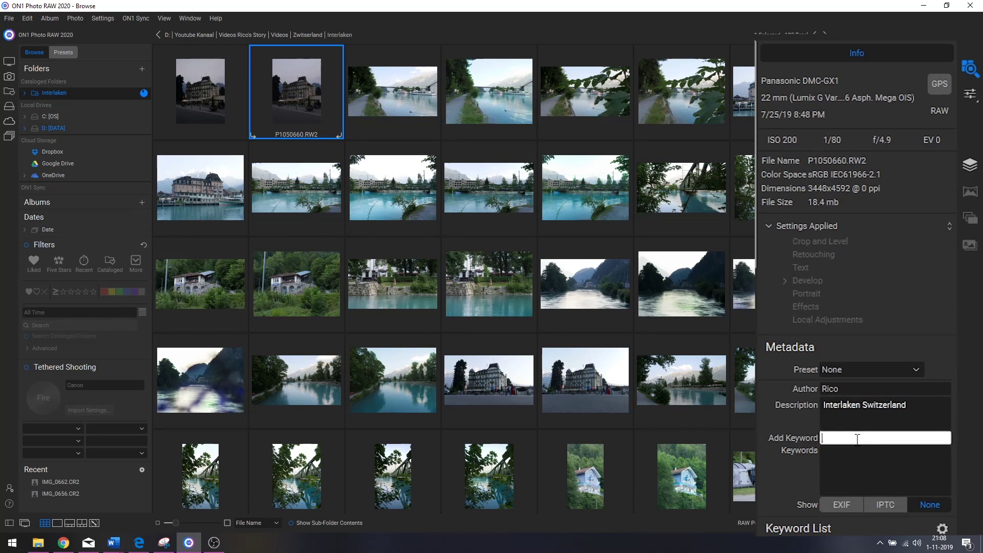
text(Holiday)
key(Return)
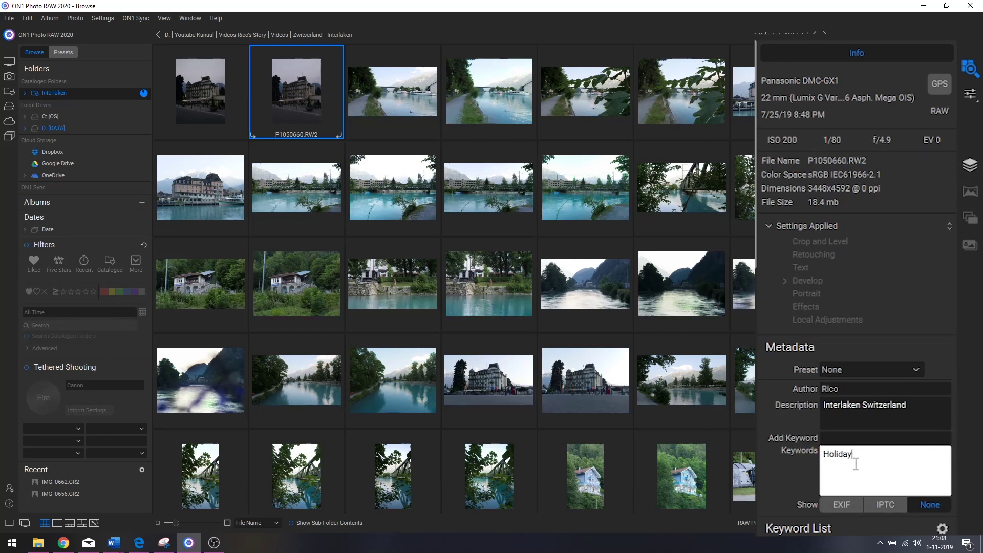
click(819, 528)
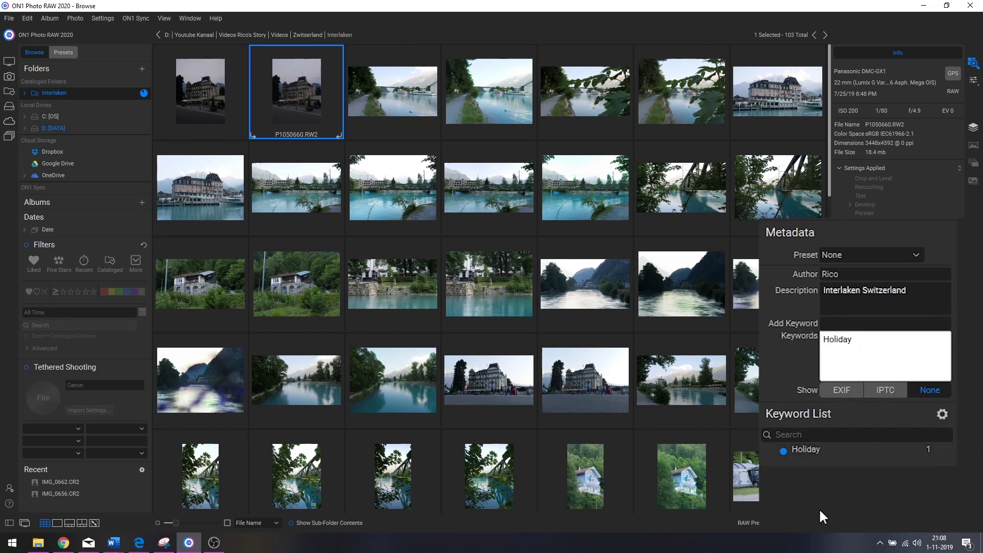
right_click(836, 447)
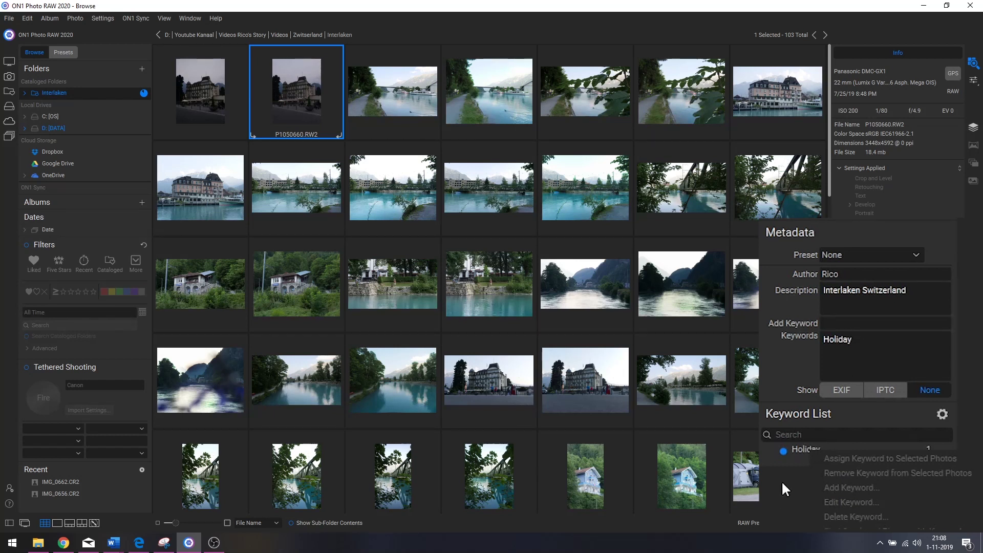
click(941, 412)
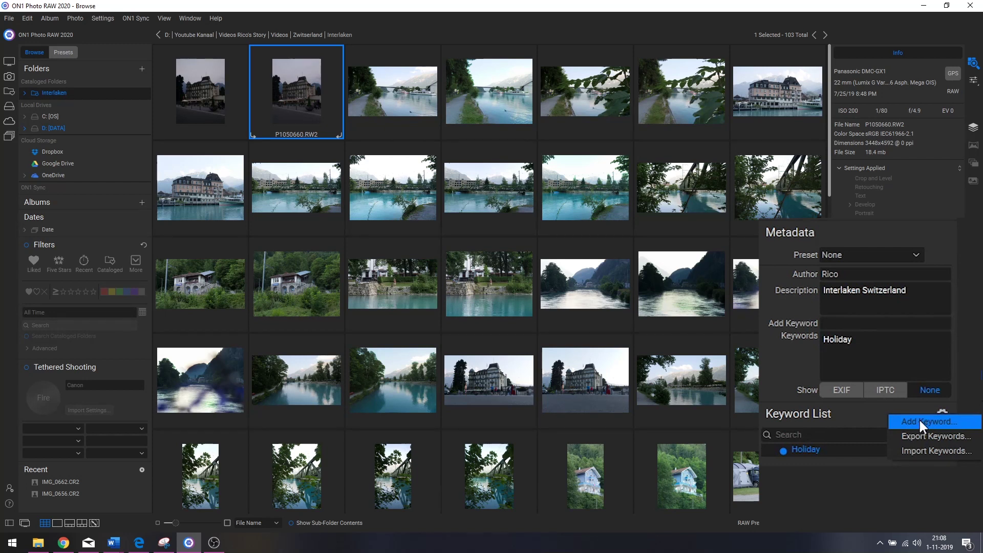
click(859, 508)
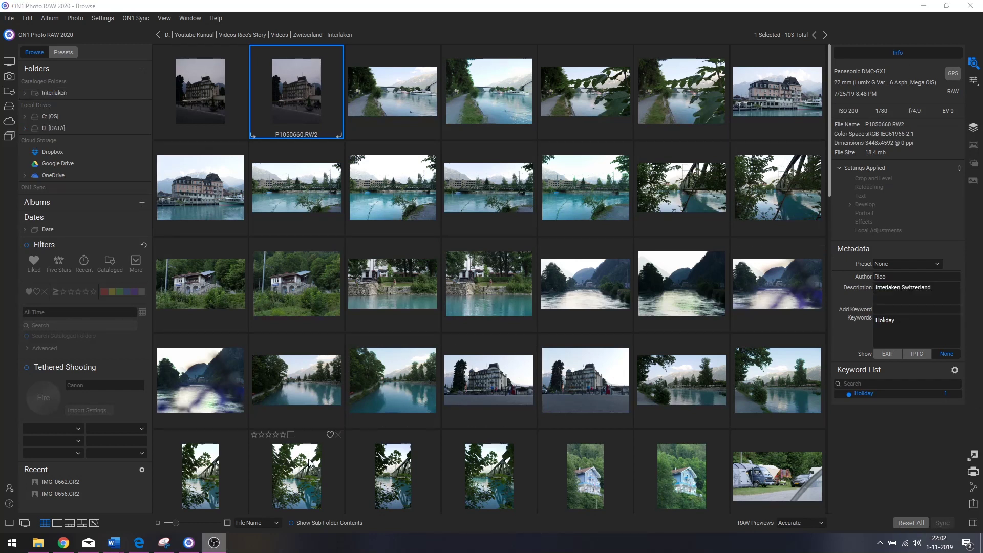
- Open hotel photo P1050660.RW2 in Detail view and enable Photo > Auto Advance
click(299, 99)
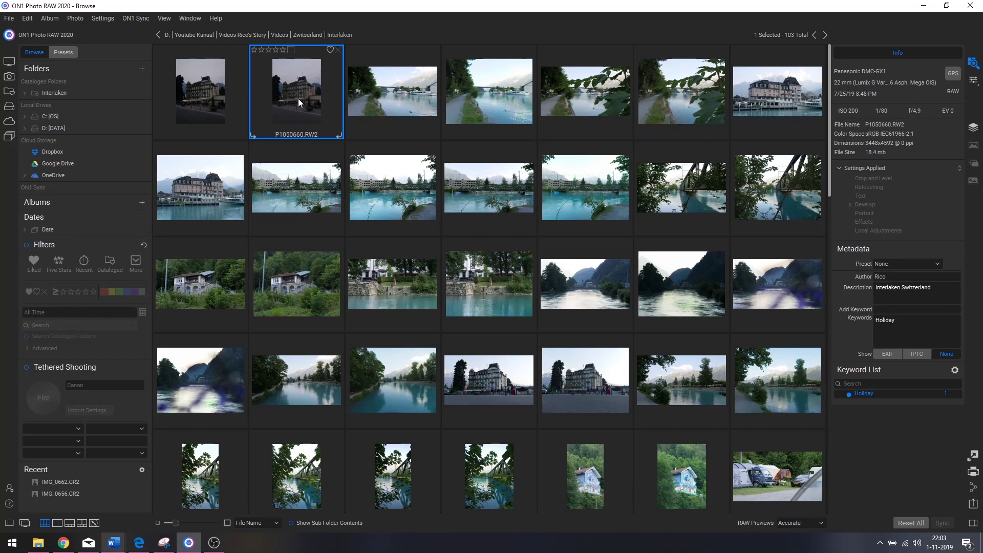
double_click(297, 98)
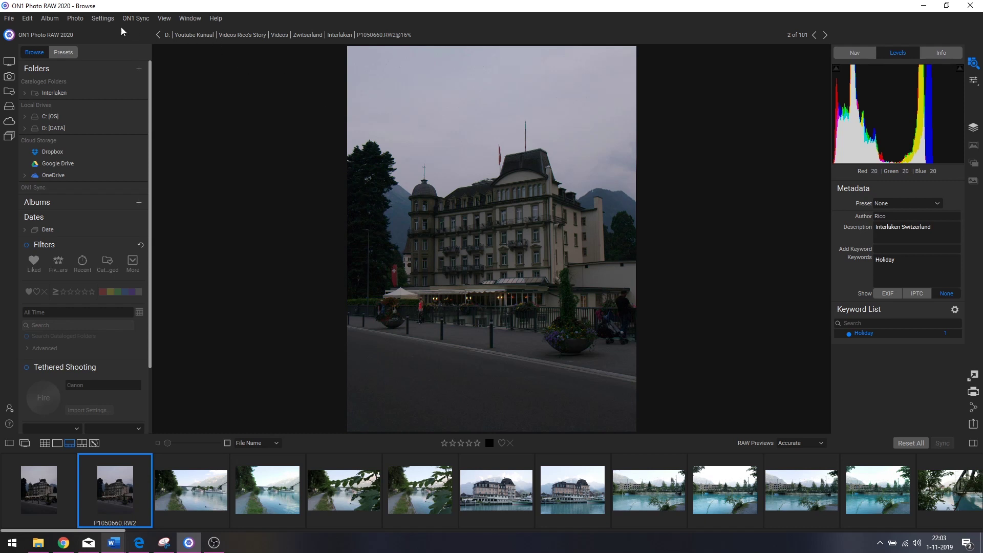
click(79, 19)
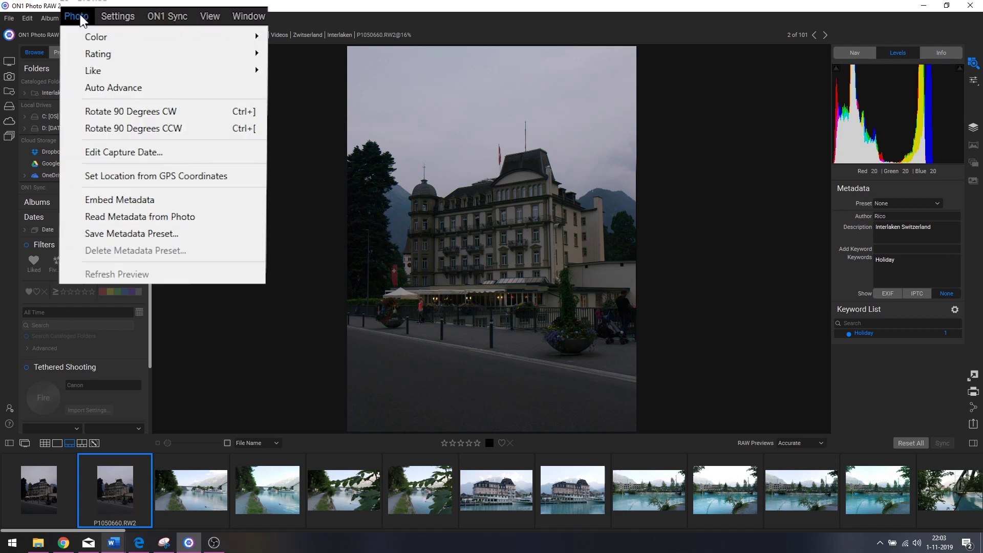
click(110, 91)
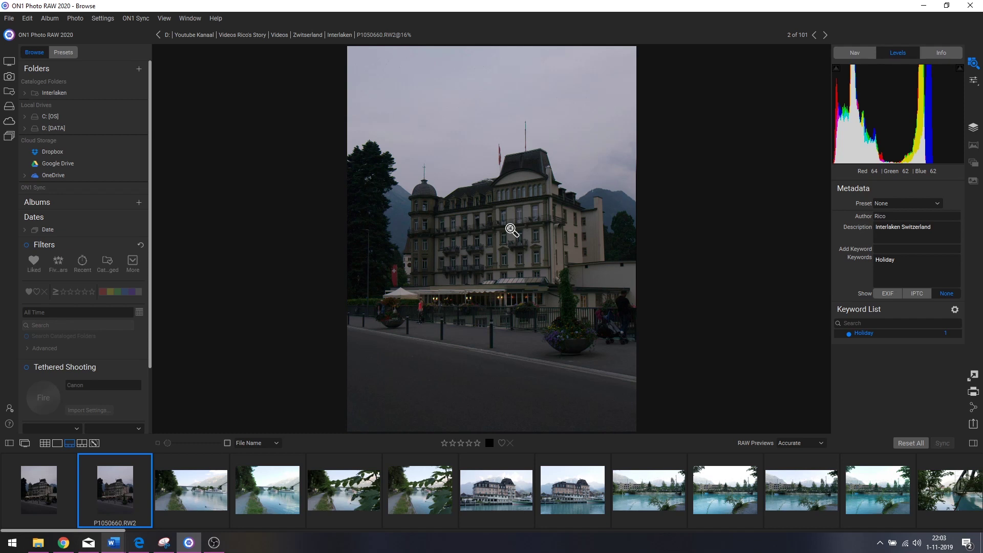
- Rate the hotel photo five stars, then return to it from the filmstrip
key(Right)
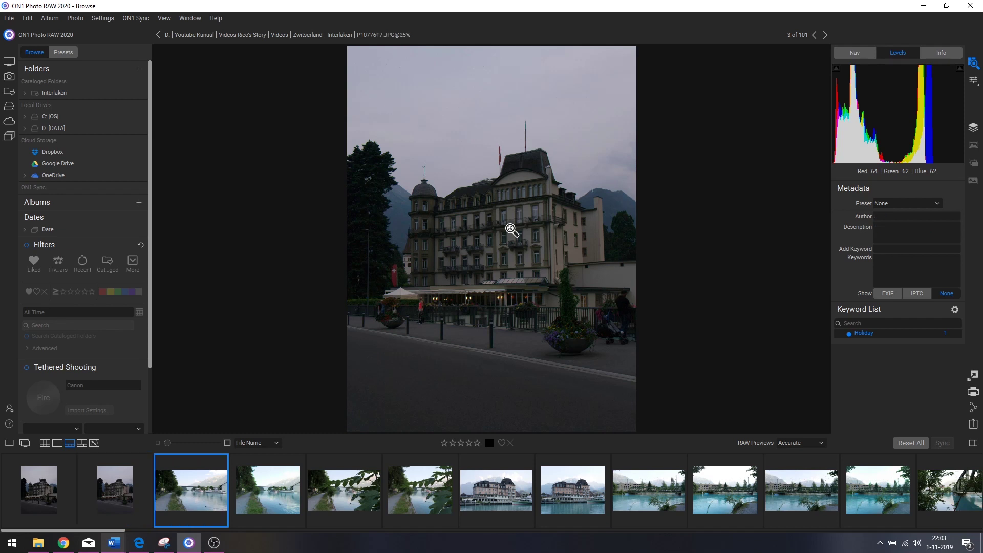
click(220, 513)
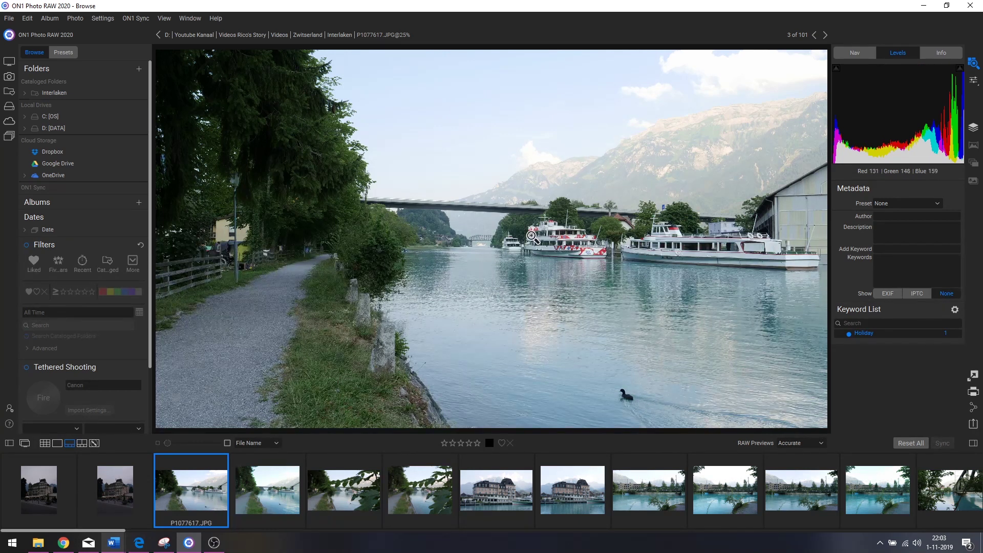
click(128, 490)
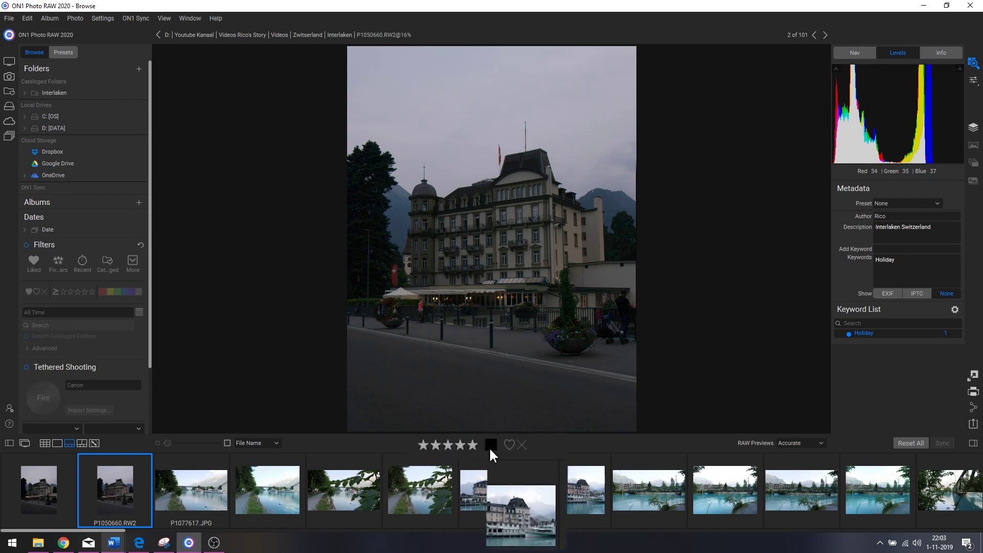
- Check the bollards at 100% zoom, then give the hotel photo a red label
click(489, 445)
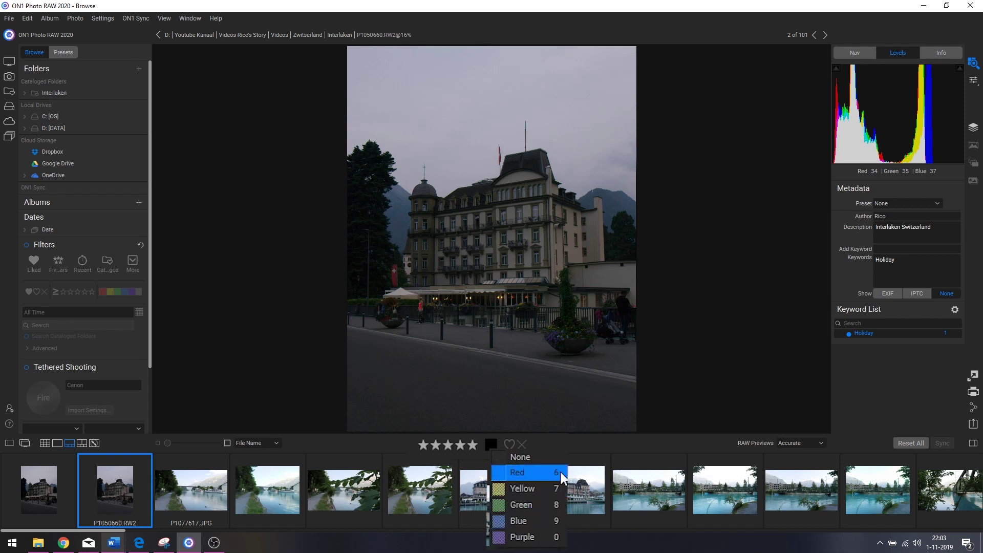
click(461, 360)
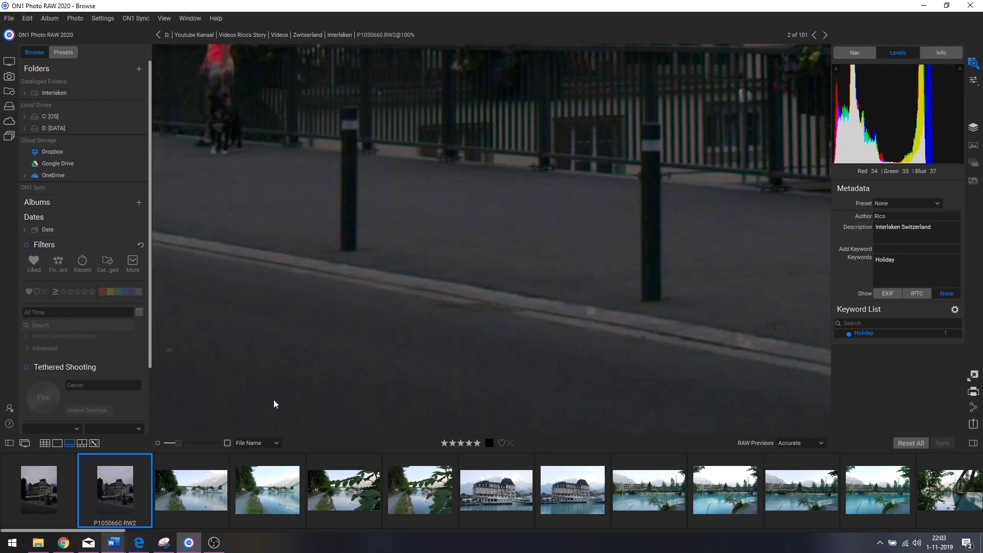
drag(177, 443, 167, 443)
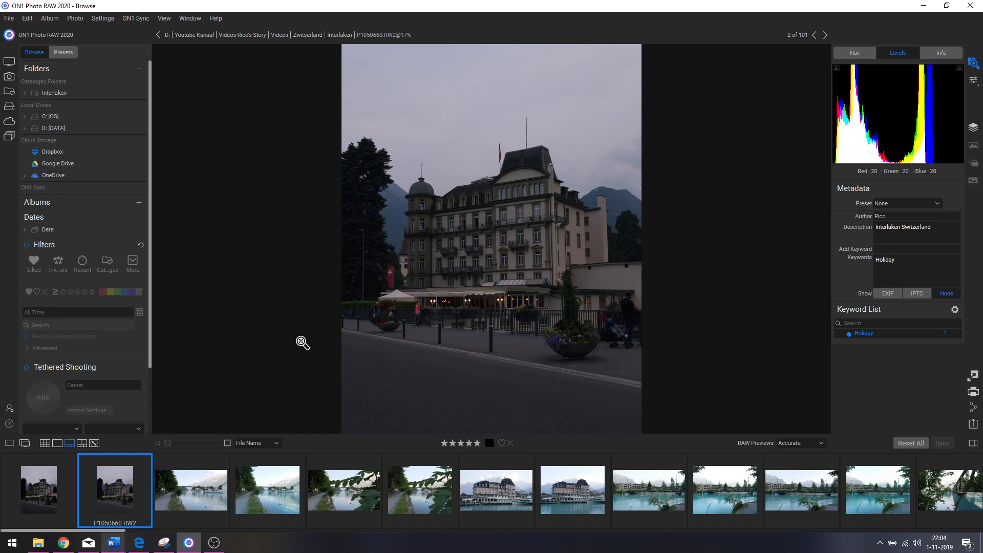
key(6)
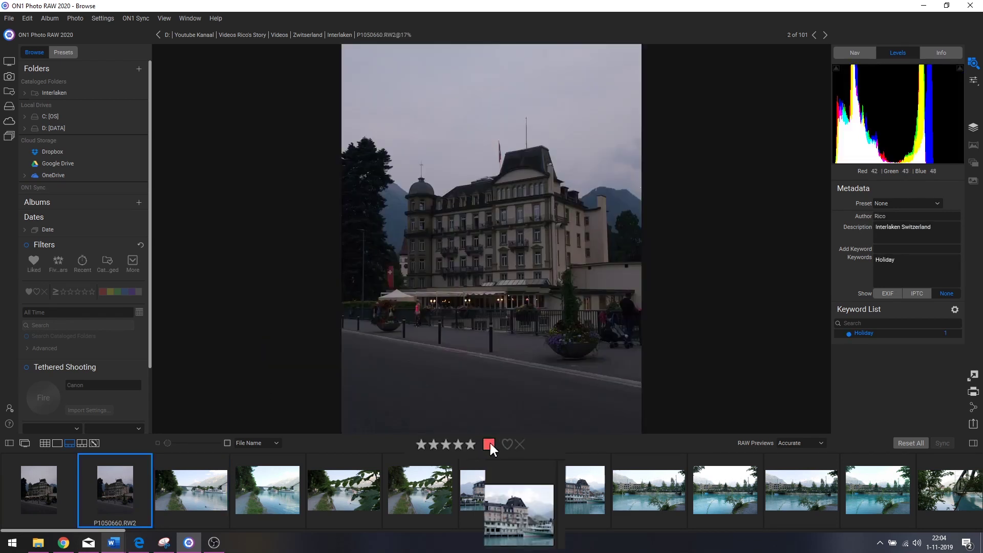
- Inspect the street at 100%, then give river photo P1077617.JPG a green label
click(490, 444)
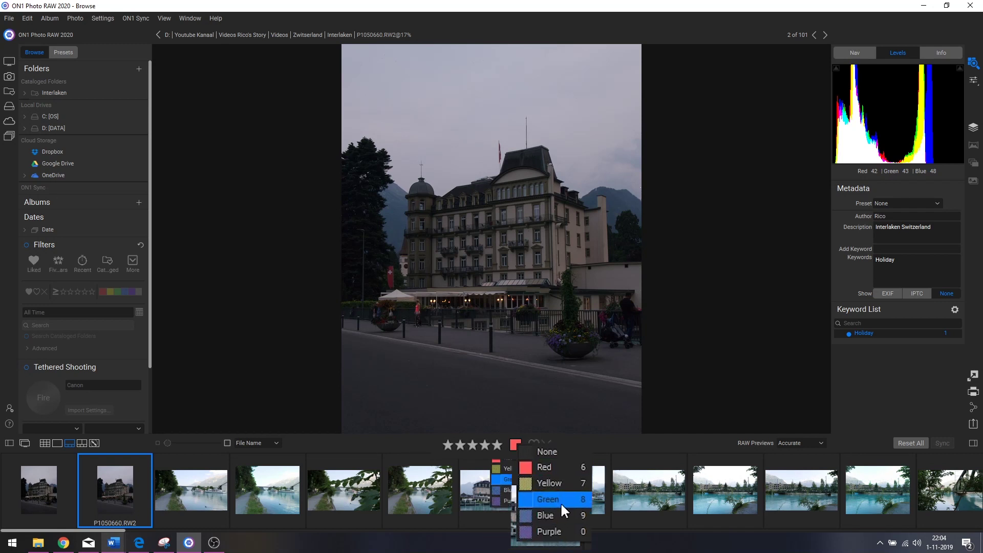
click(508, 349)
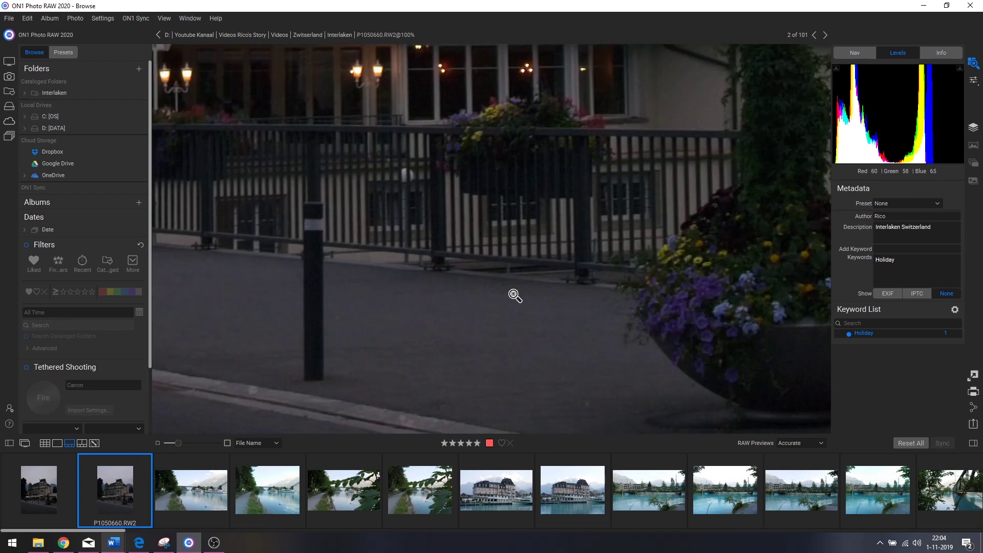
scroll(515, 296, down, 1)
scroll(515, 296, down, 5)
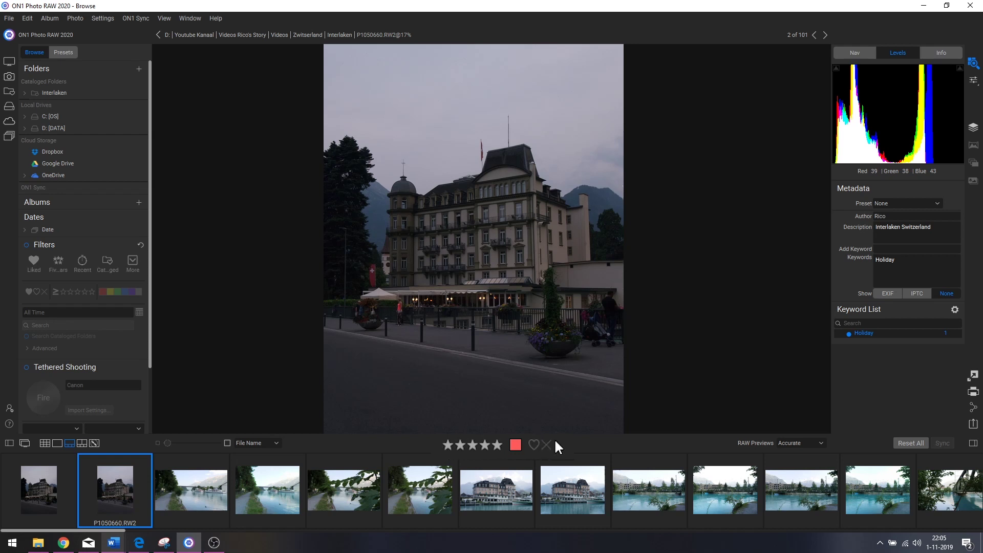
click(202, 487)
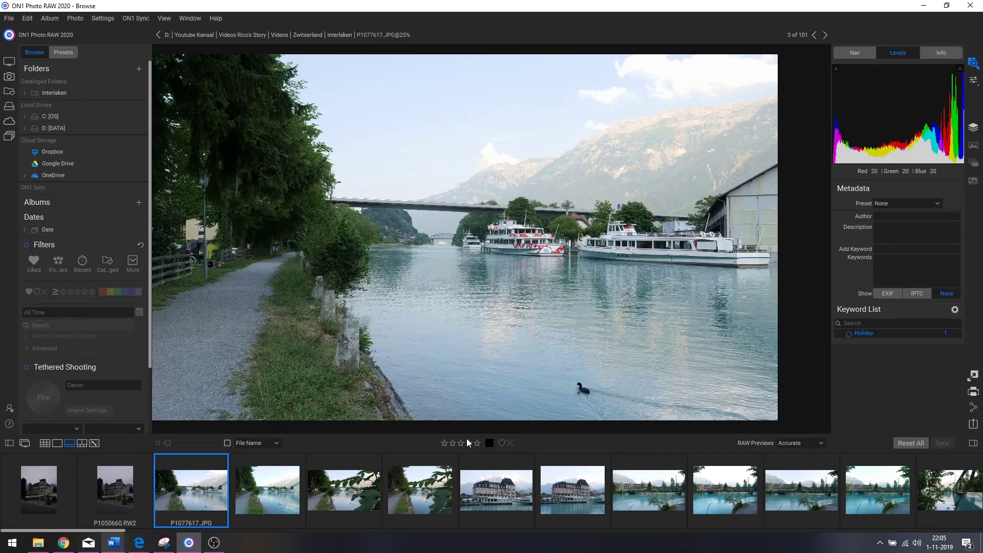
key(Right)
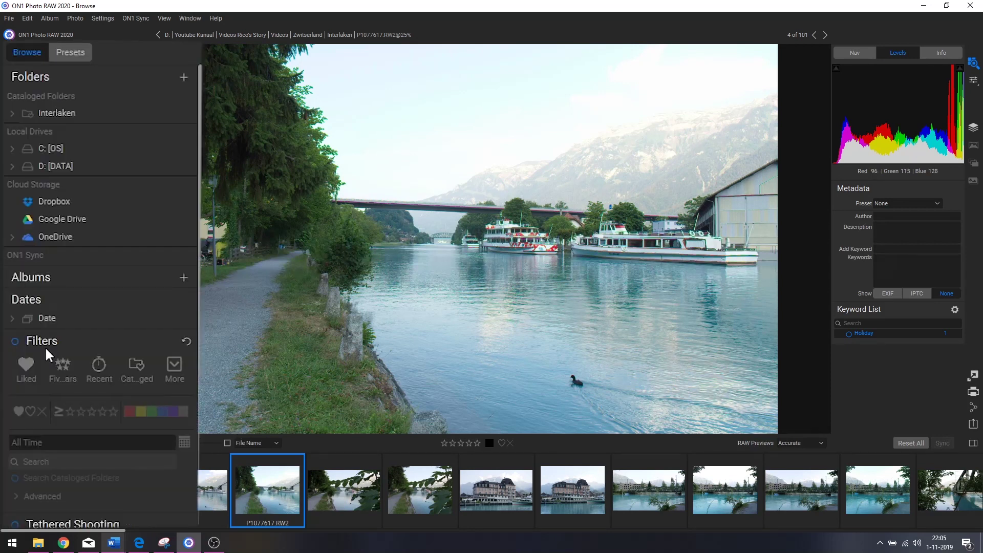
- Filter the grid to five-star, green-labelled photos, then drop the star filter, leaving P1077617.JPG
click(15, 341)
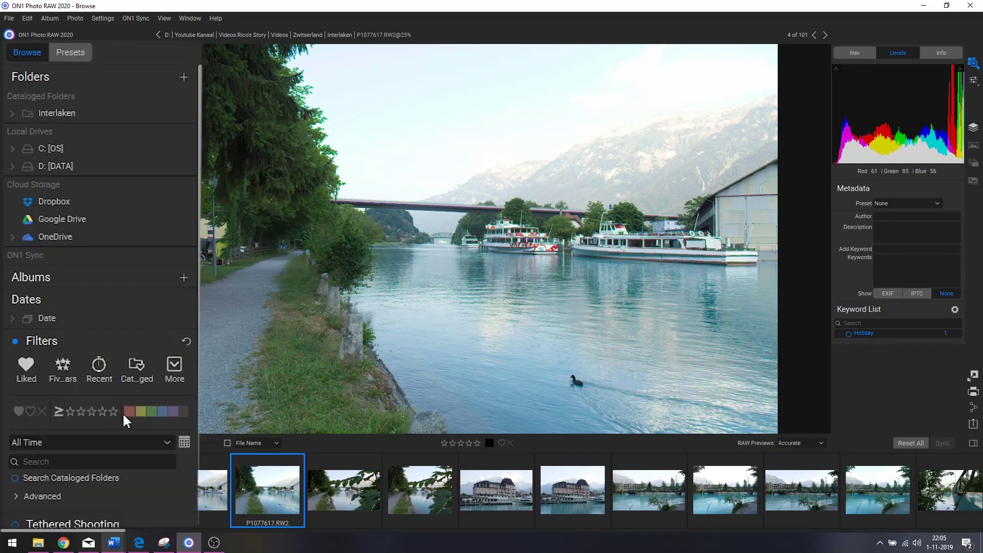
click(44, 444)
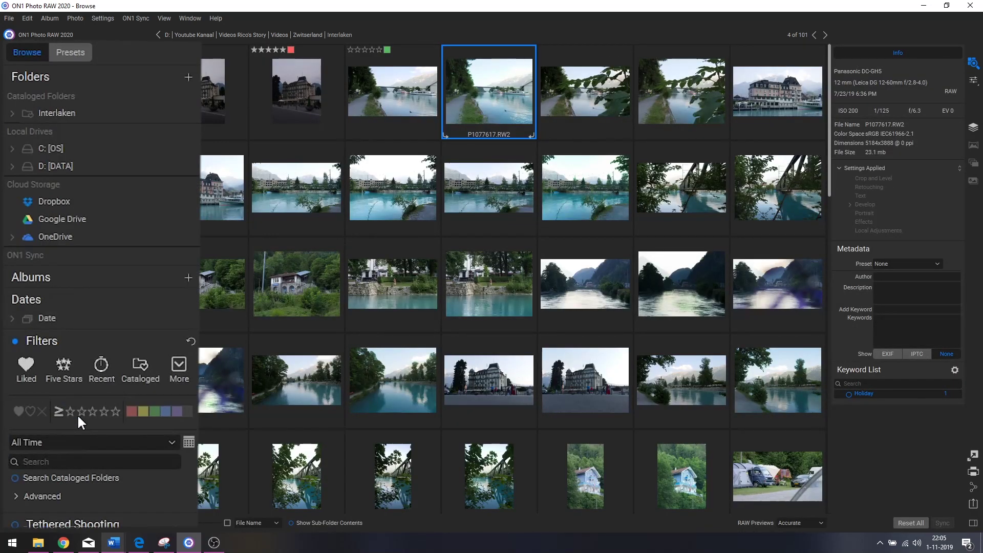
click(117, 411)
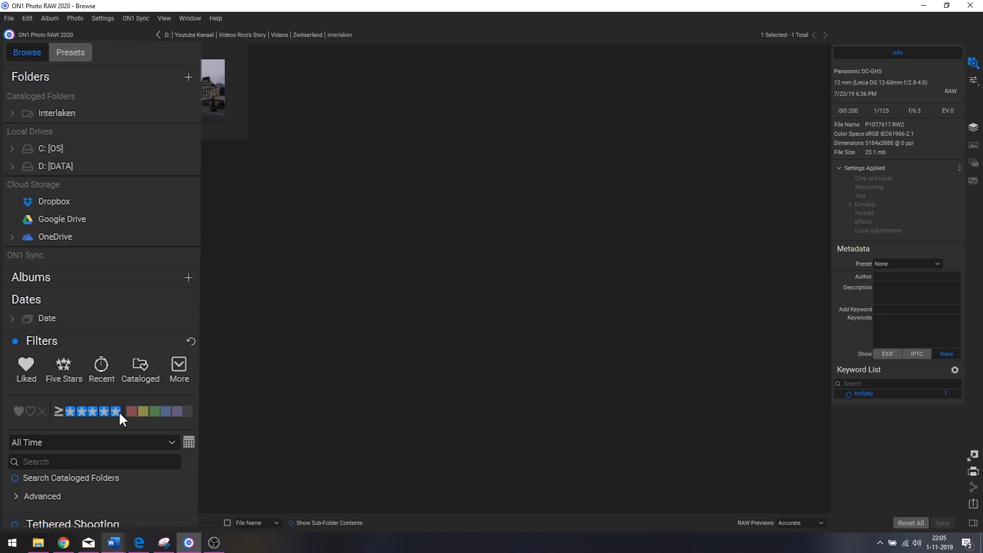
click(153, 410)
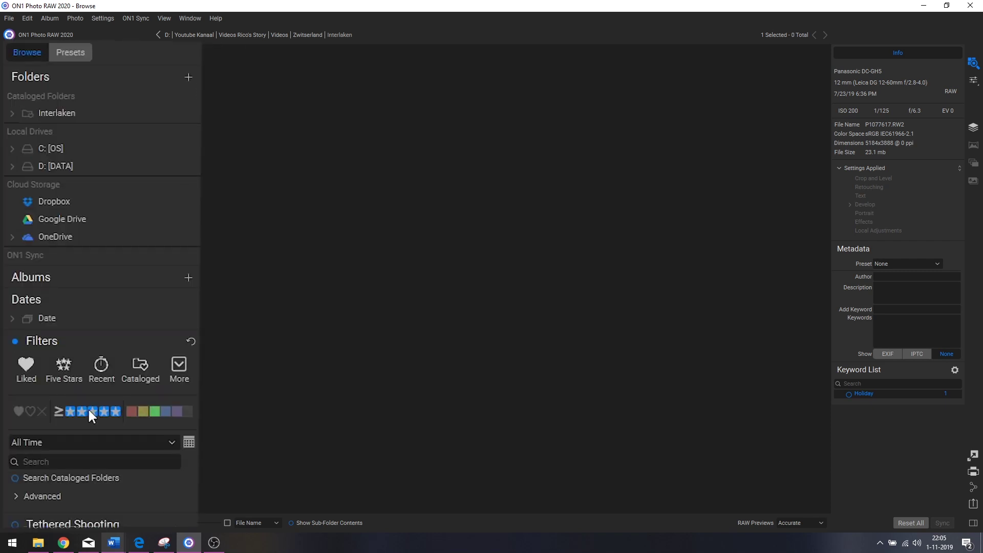
click(70, 410)
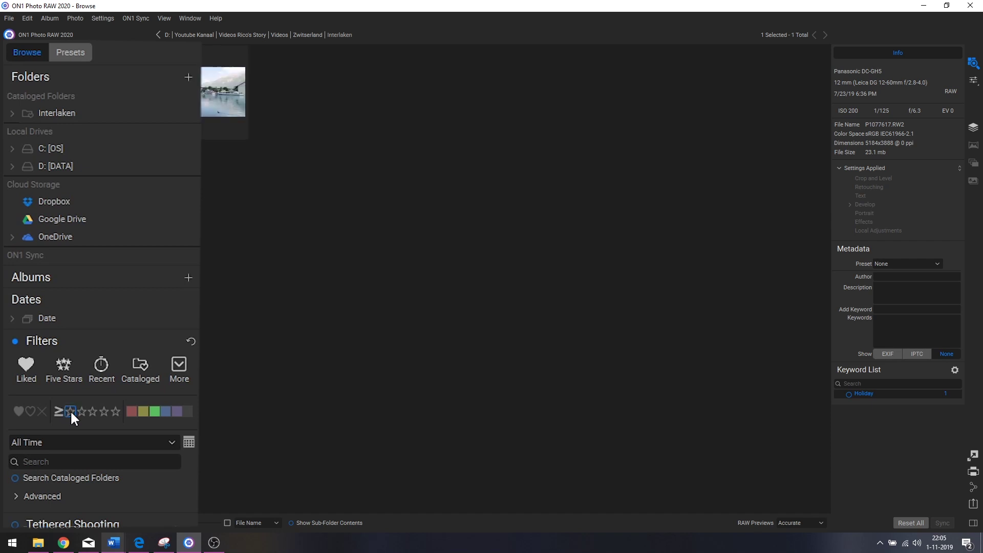